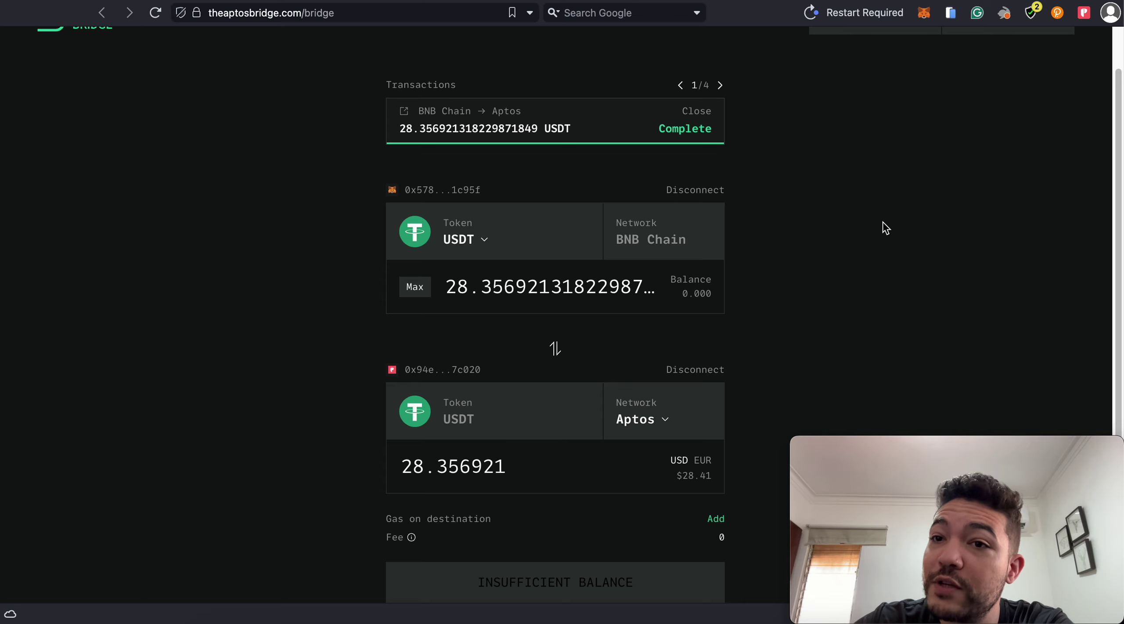
click(1084, 13)
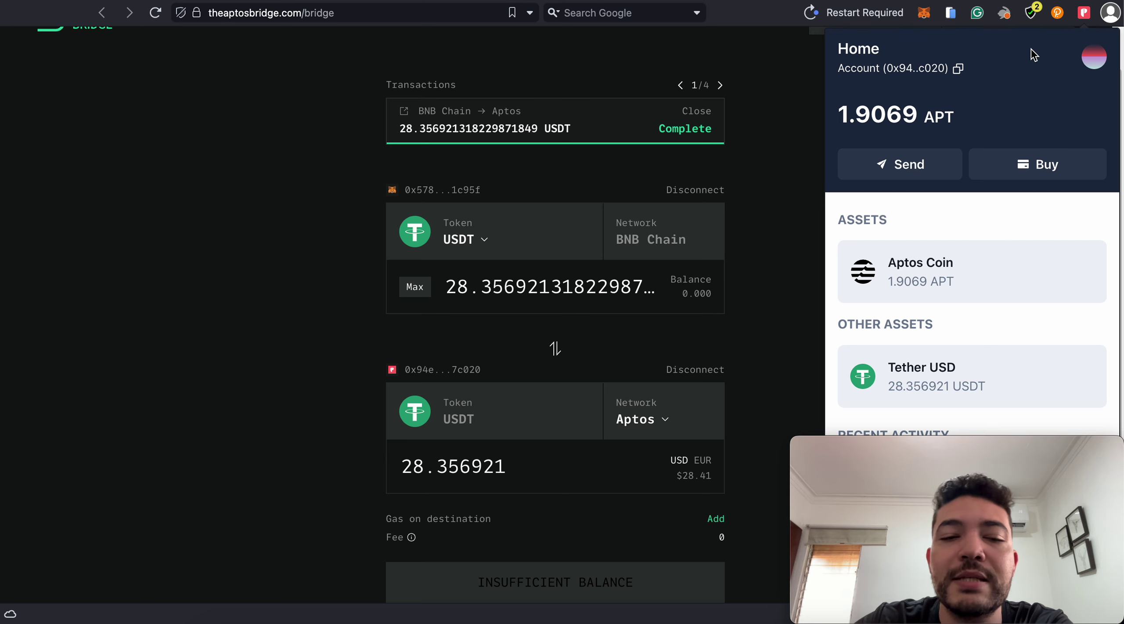
click(316, 193)
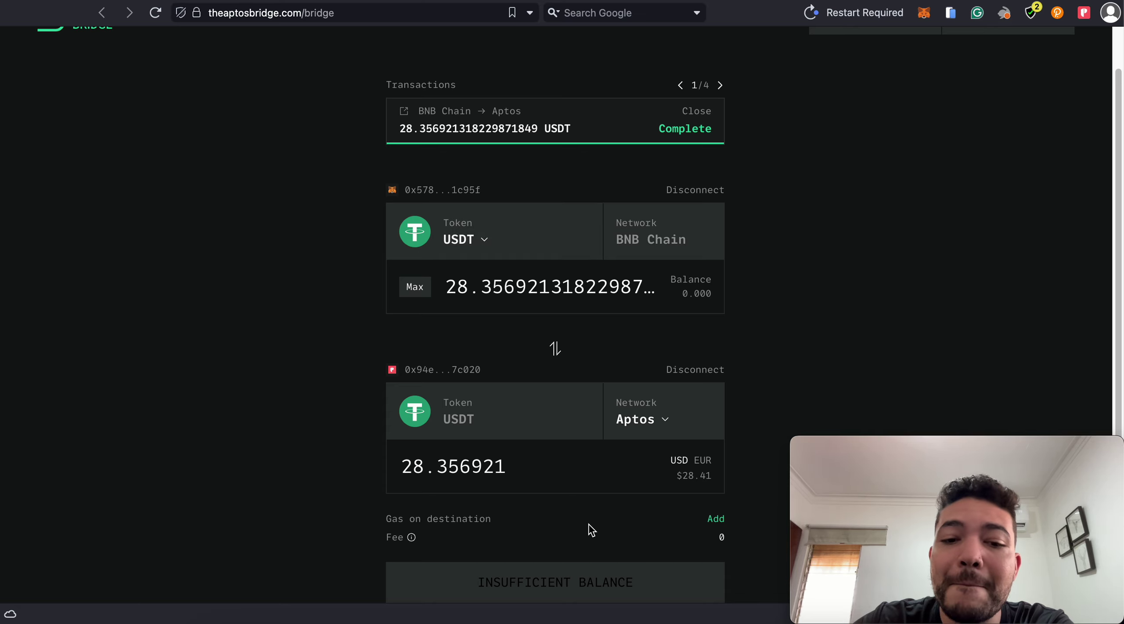
click(716, 519)
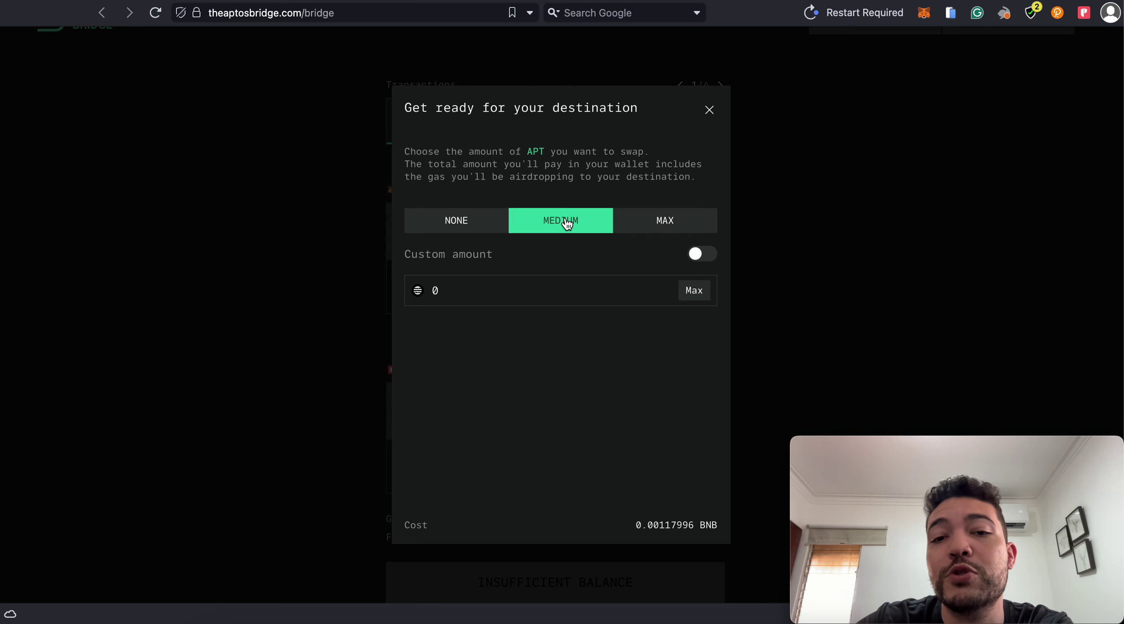
click(711, 109)
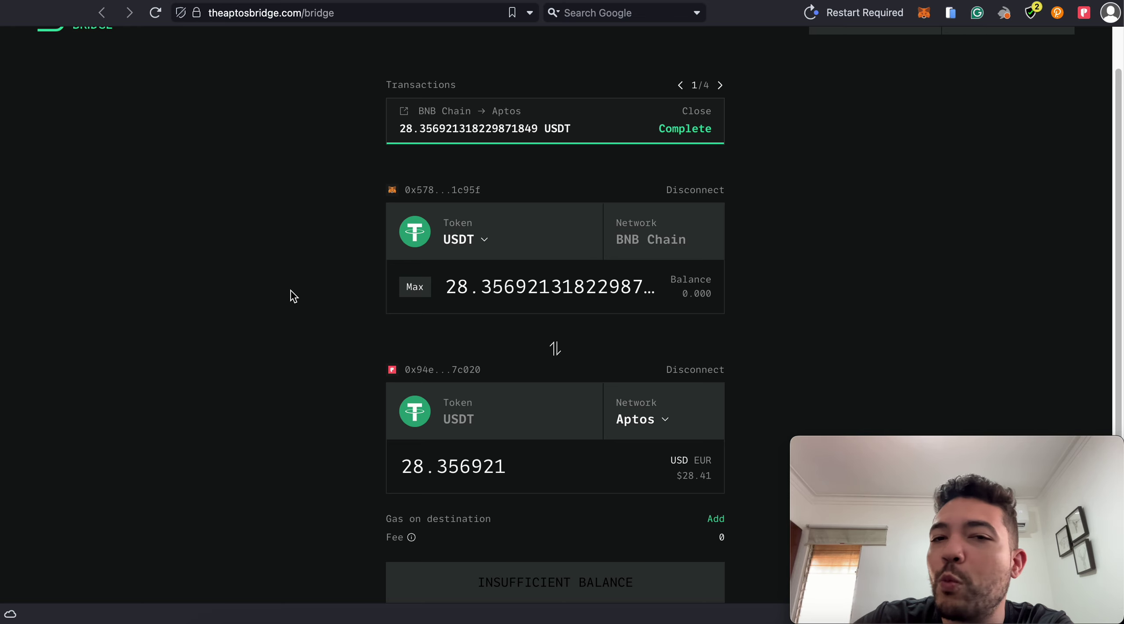
Step: Switch to the Liquidswap tab and bring the USDT-to-APT swap panel into view
click(325, 1)
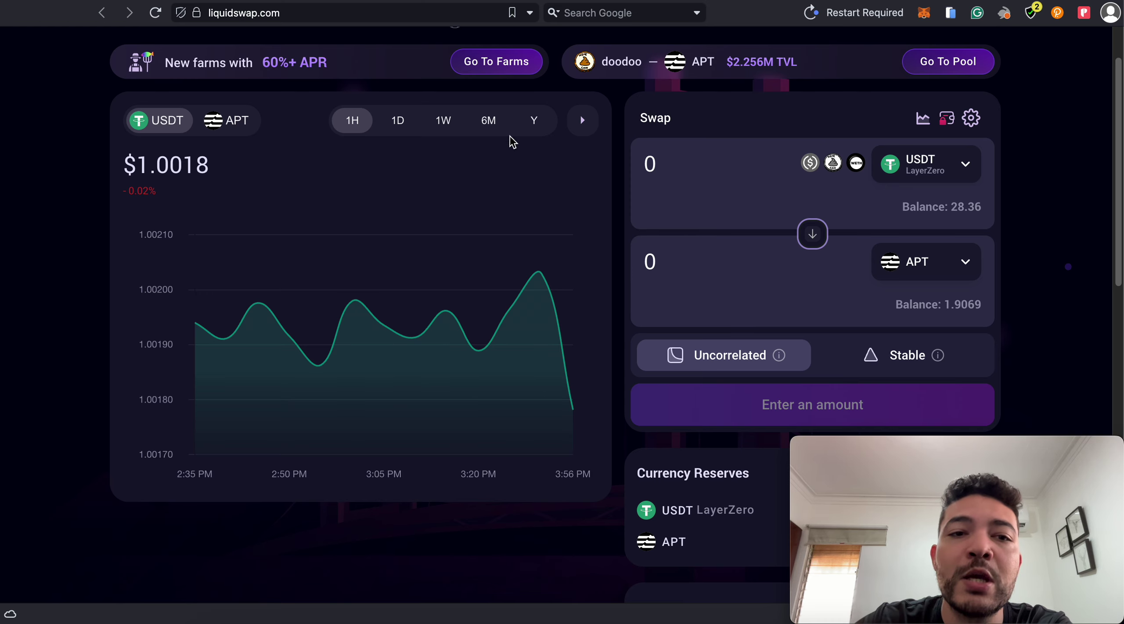
scroll(602, 390, up, 2)
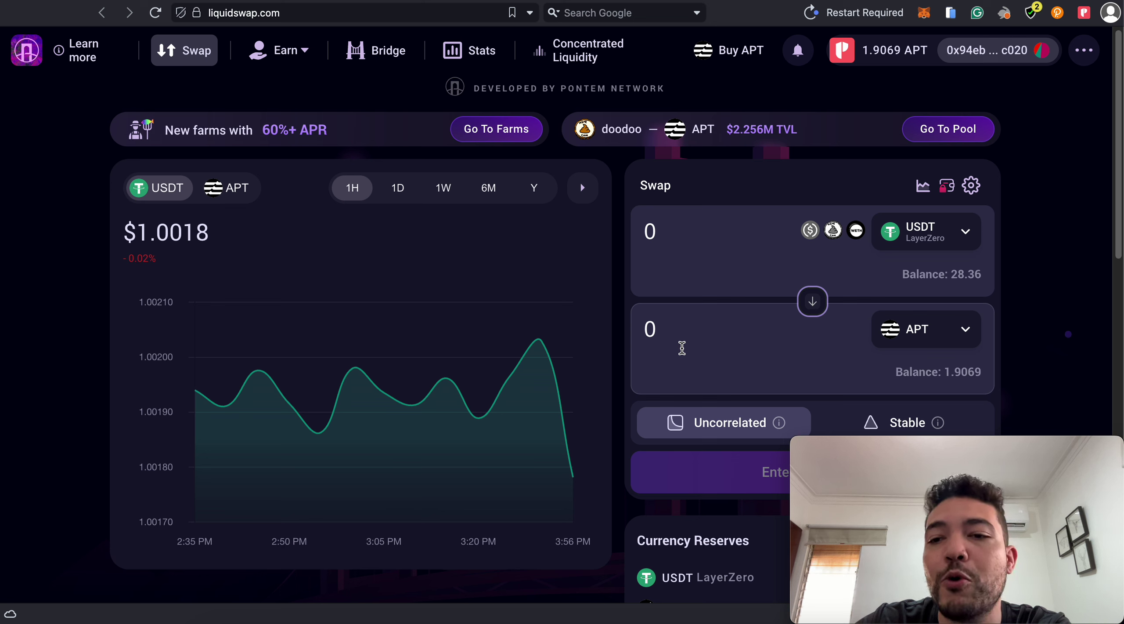
Step: Enter 28.35 USDT to swap for APT and review the swap
click(680, 242)
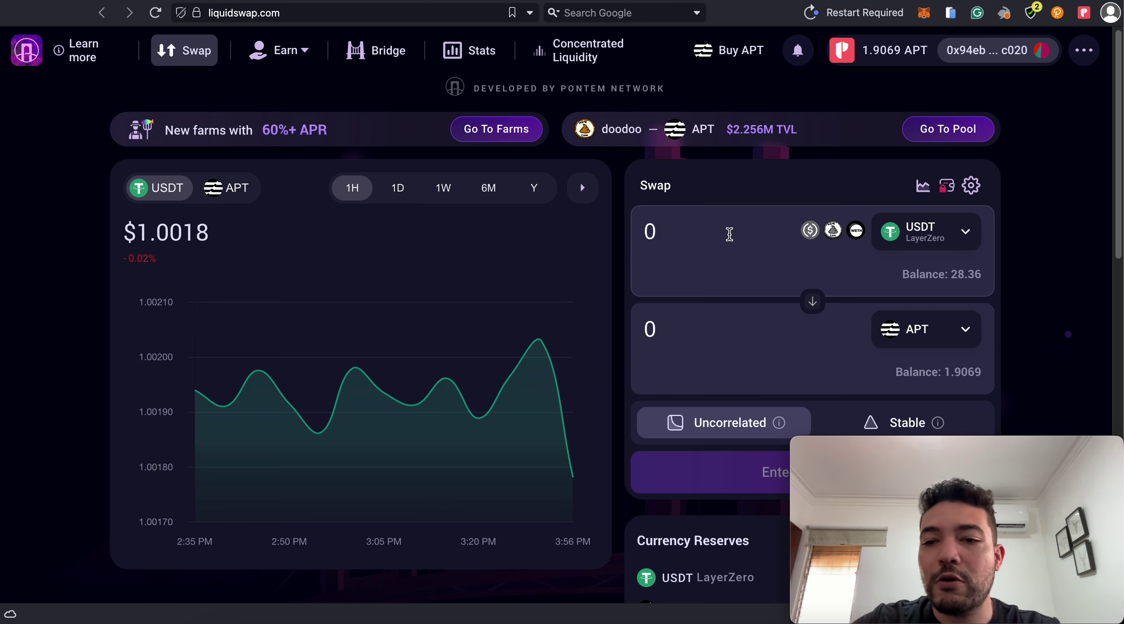
text(28.)
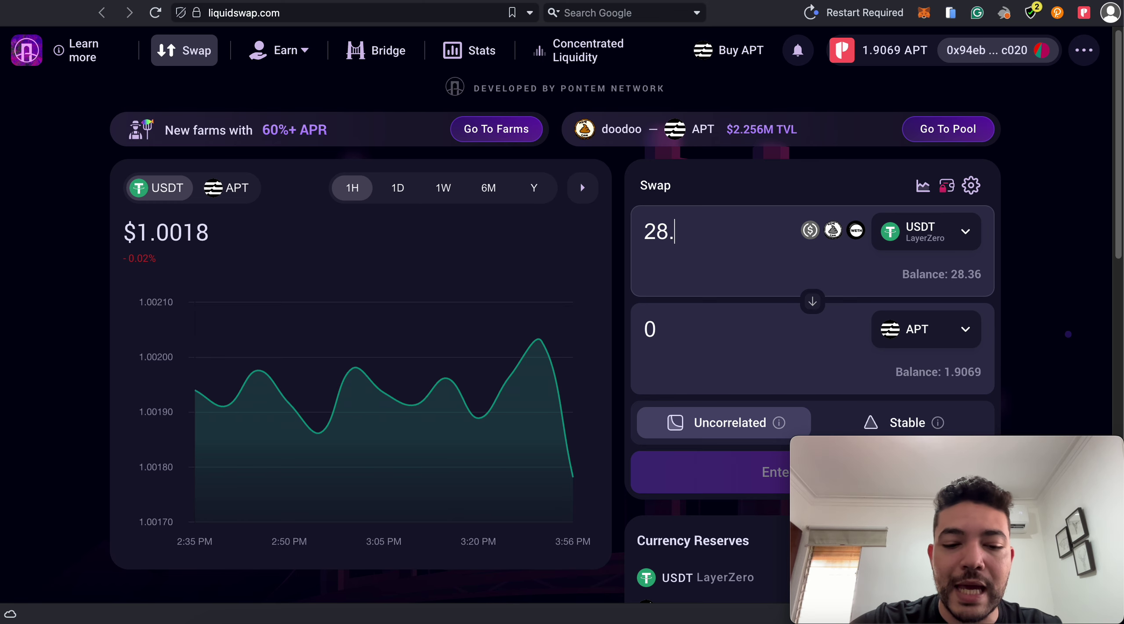
text(35)
scroll(999, 284, down, 2)
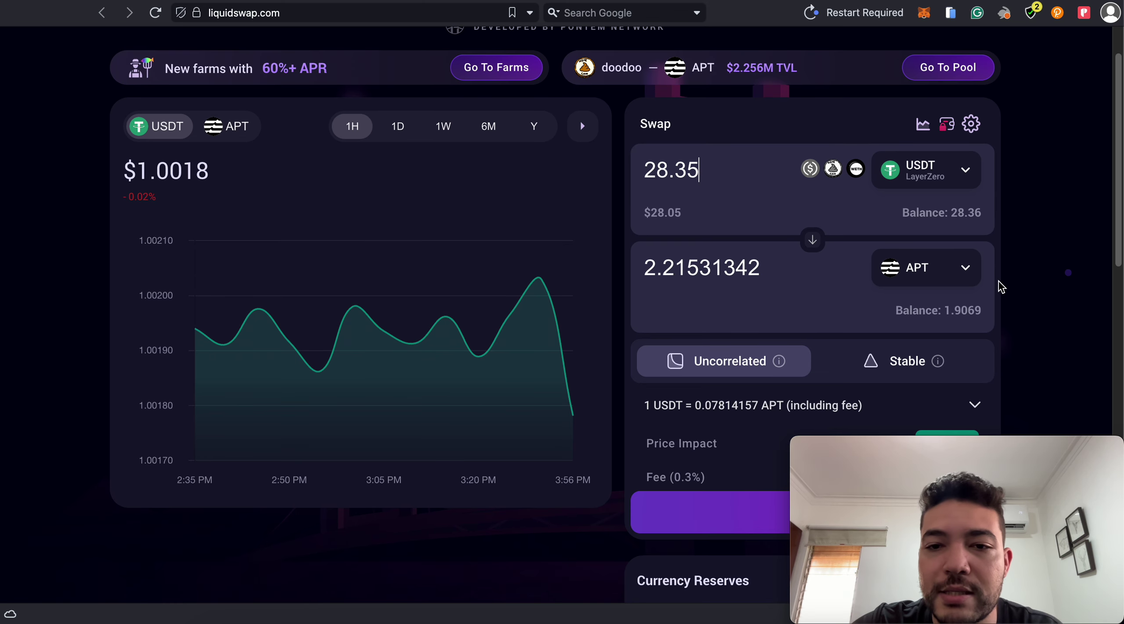
scroll(846, 326, down, 3)
click(757, 374)
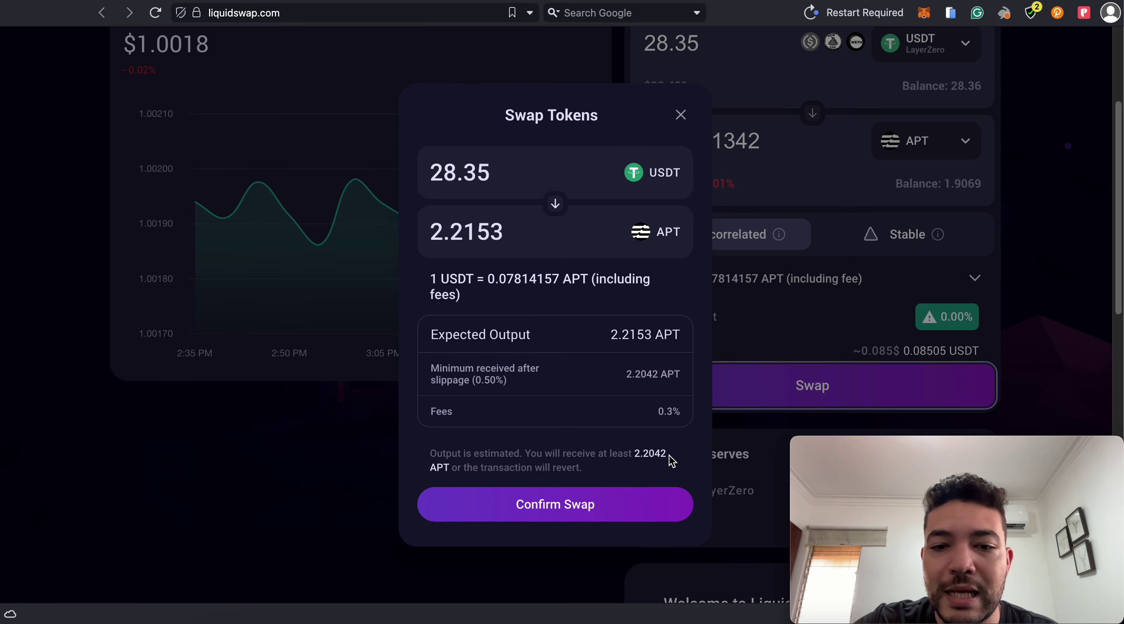
Step: Confirm the USDT-to-APT swap, approve it in Petra, and dismiss the confirmation
click(628, 507)
drag(956, 3, 338, 50)
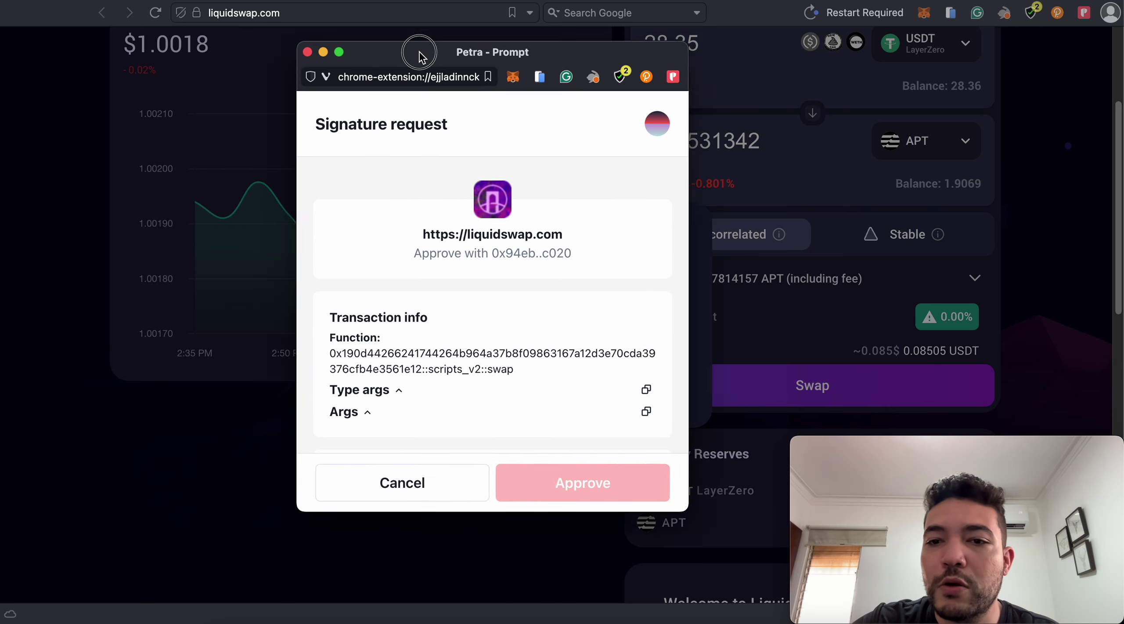
scroll(447, 312, down, 3)
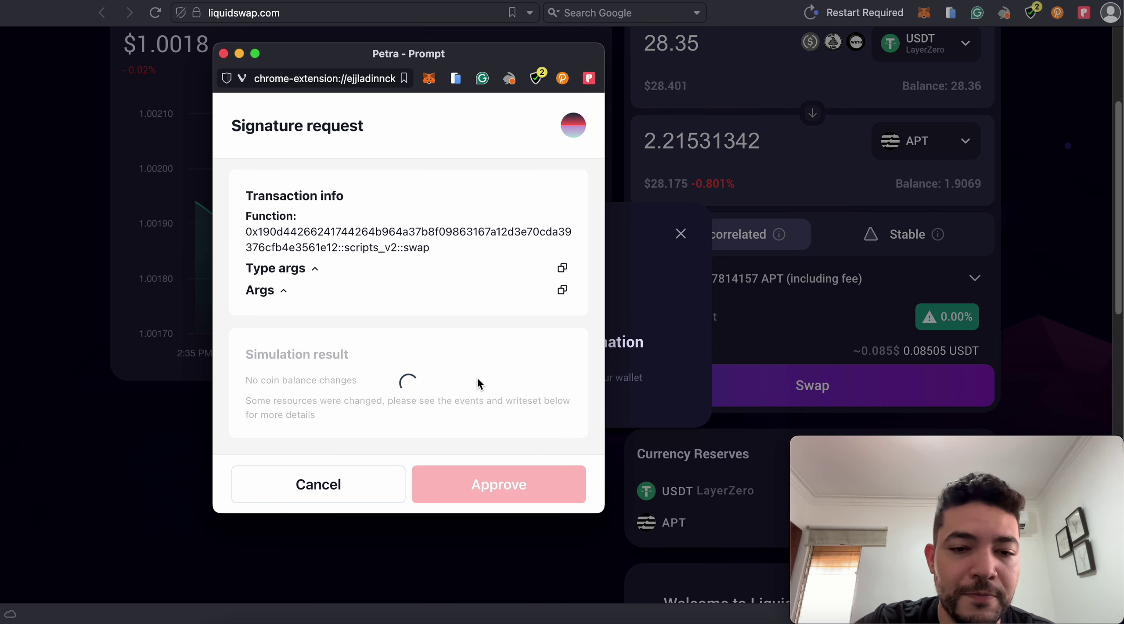
scroll(447, 292, up, 3)
scroll(447, 291, down, 3)
click(481, 482)
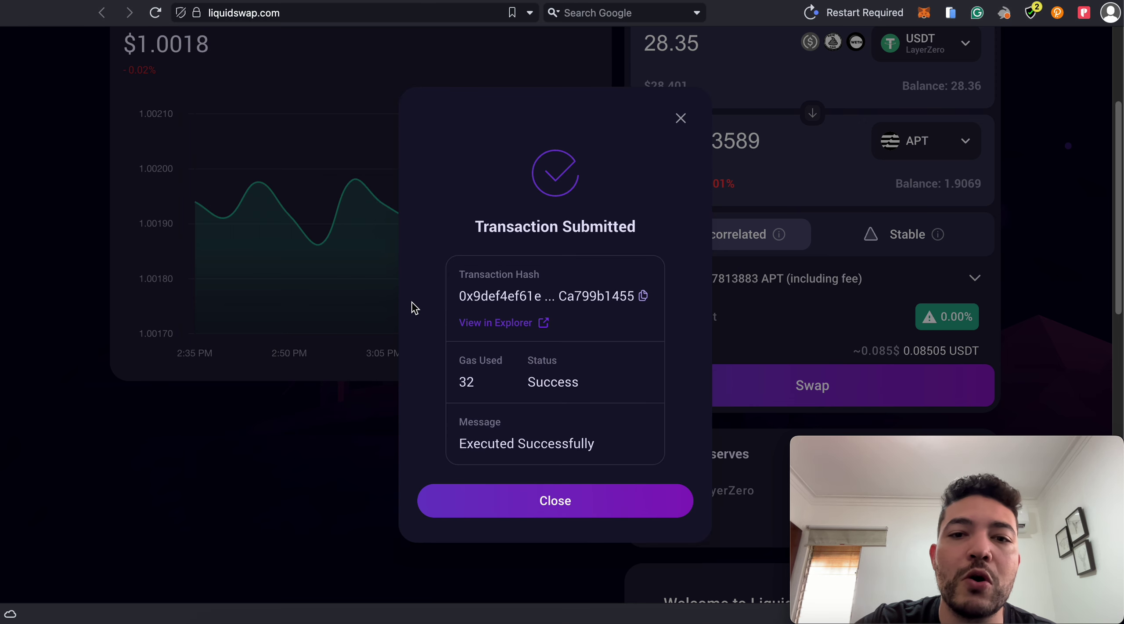
click(536, 519)
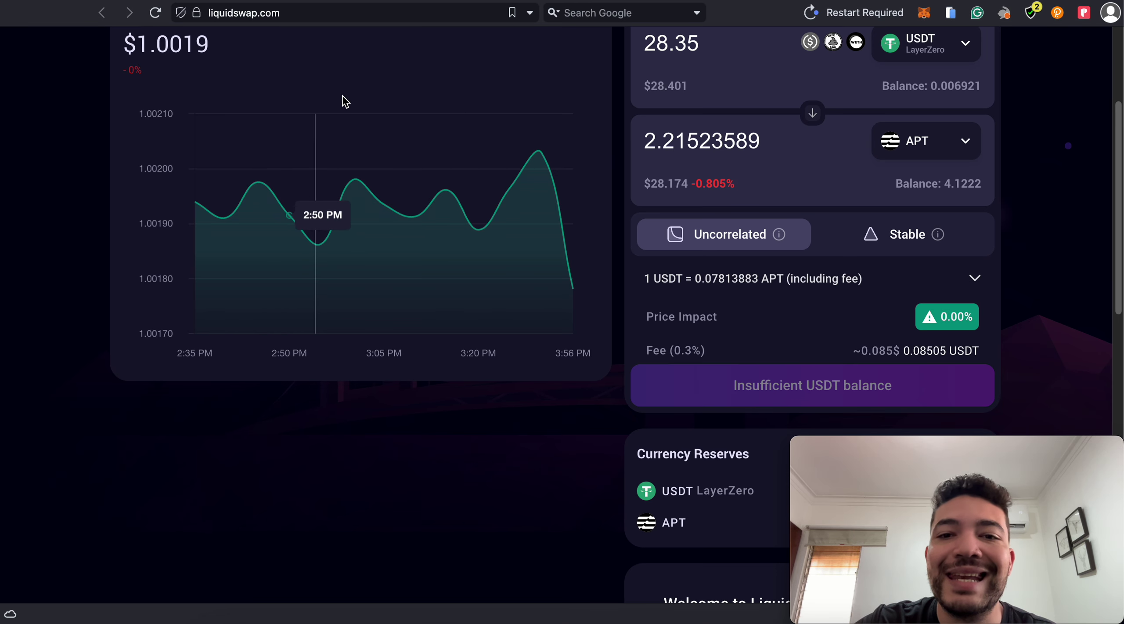
Step: Switch to the Amnis Finance tab and open the staking app's Mint amAPT form
click(576, 2)
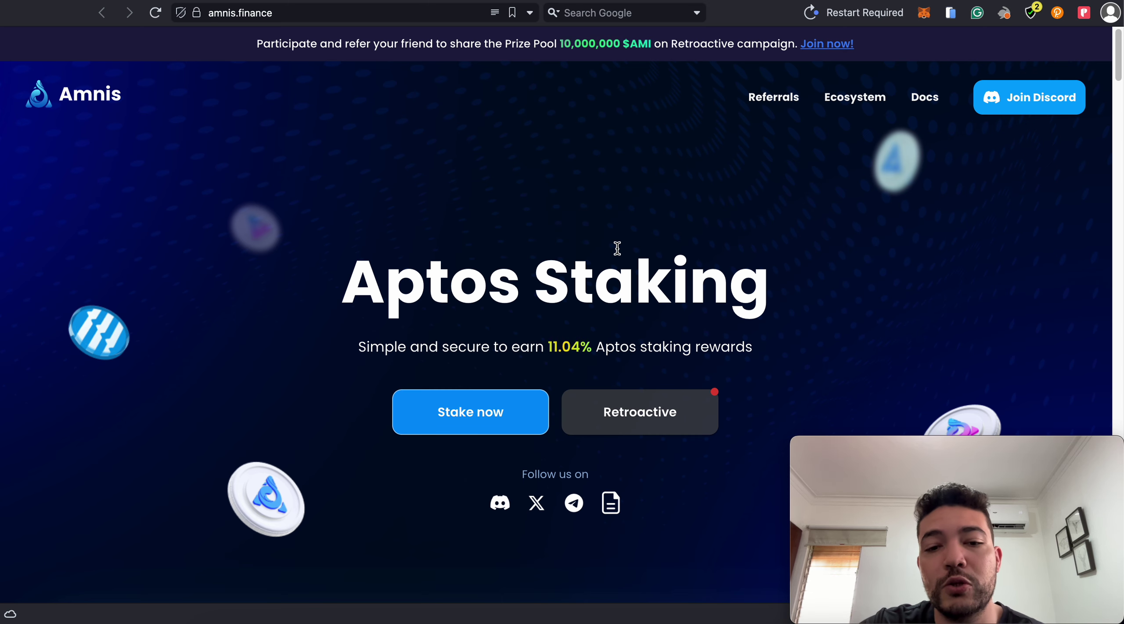
click(492, 413)
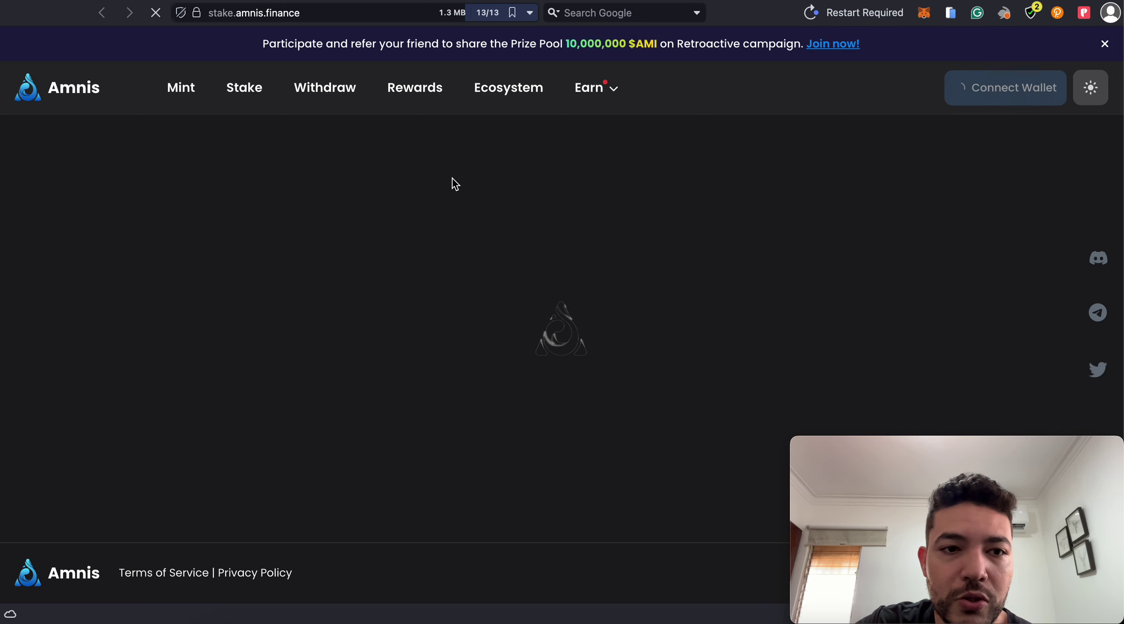
click(181, 89)
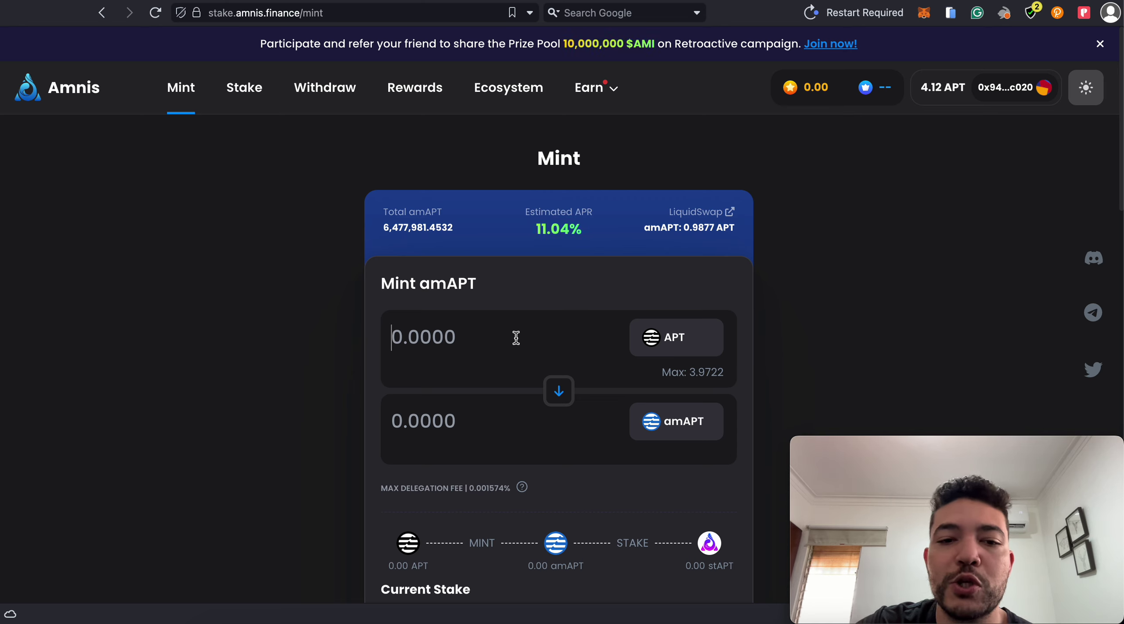
Step: Mint and stake 3.75 APT on Amnis, approving the transaction in Petra
text(3.)
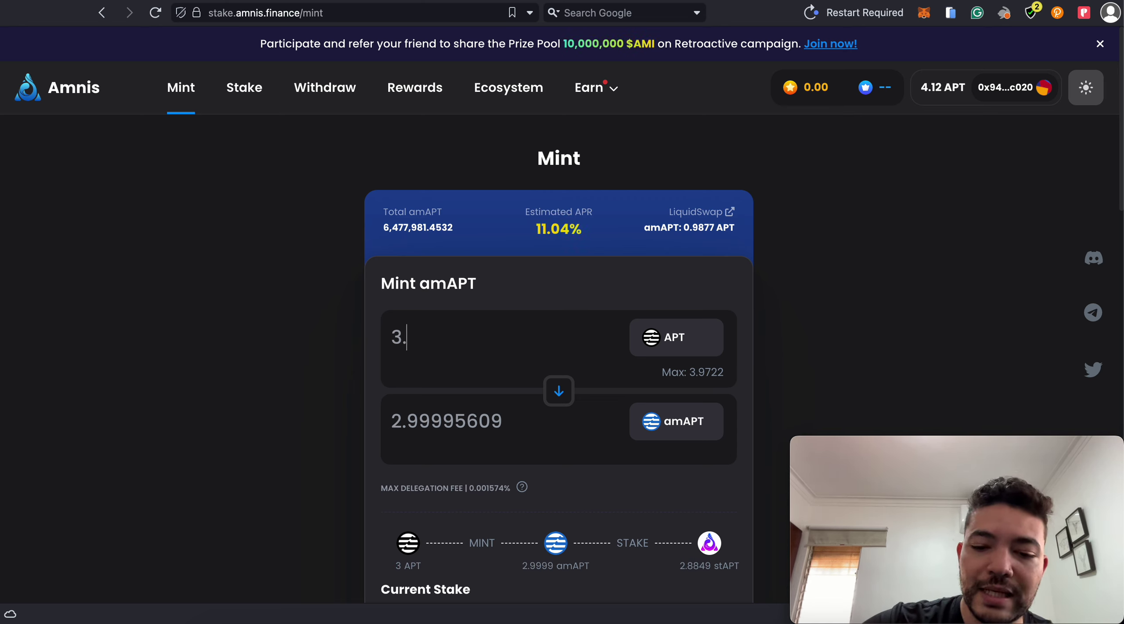
text(75)
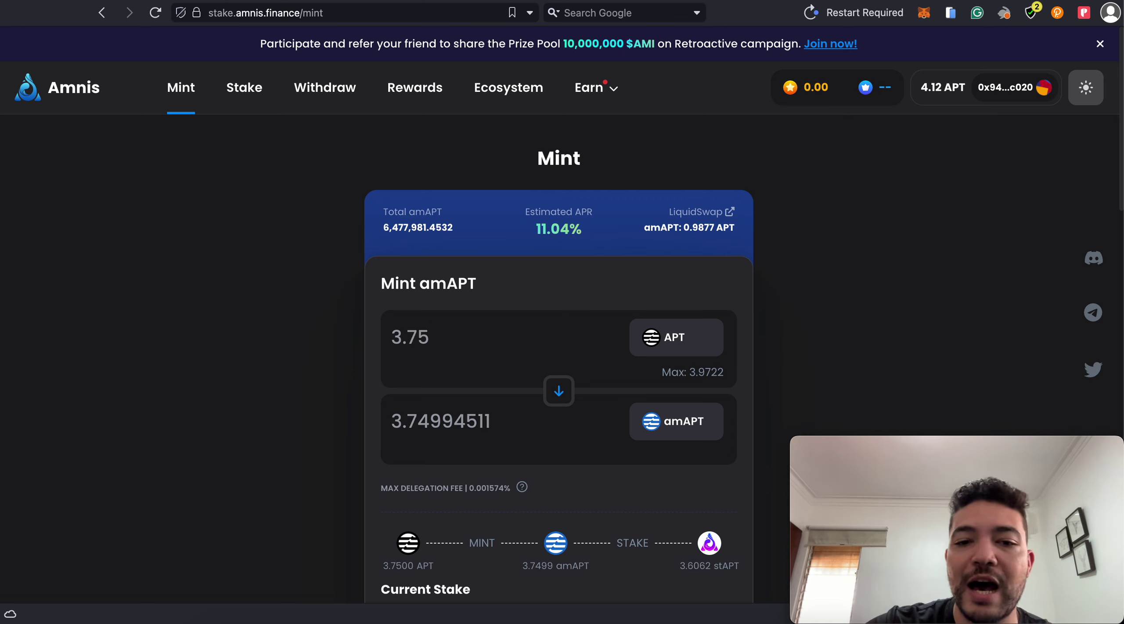
scroll(776, 316, down, 1)
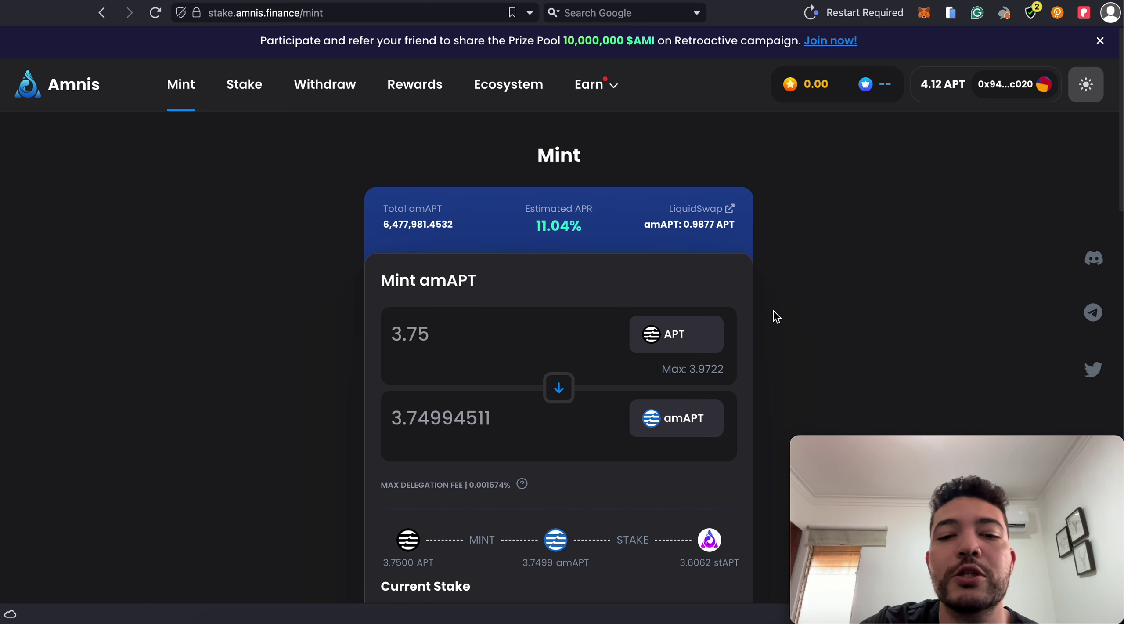
scroll(777, 315, down, 5)
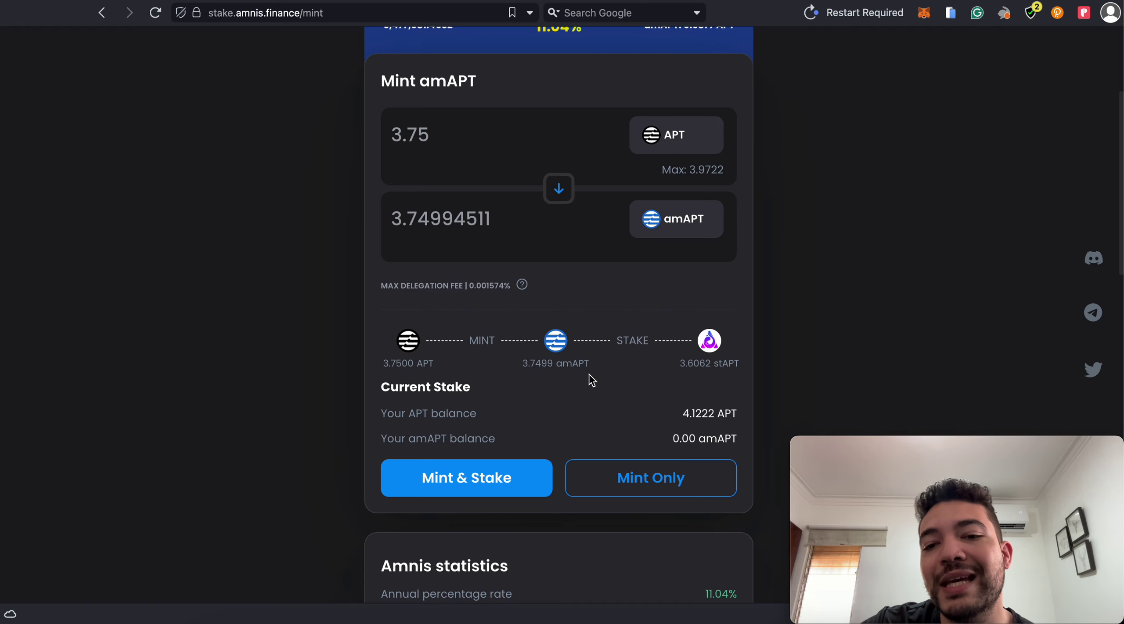
click(480, 495)
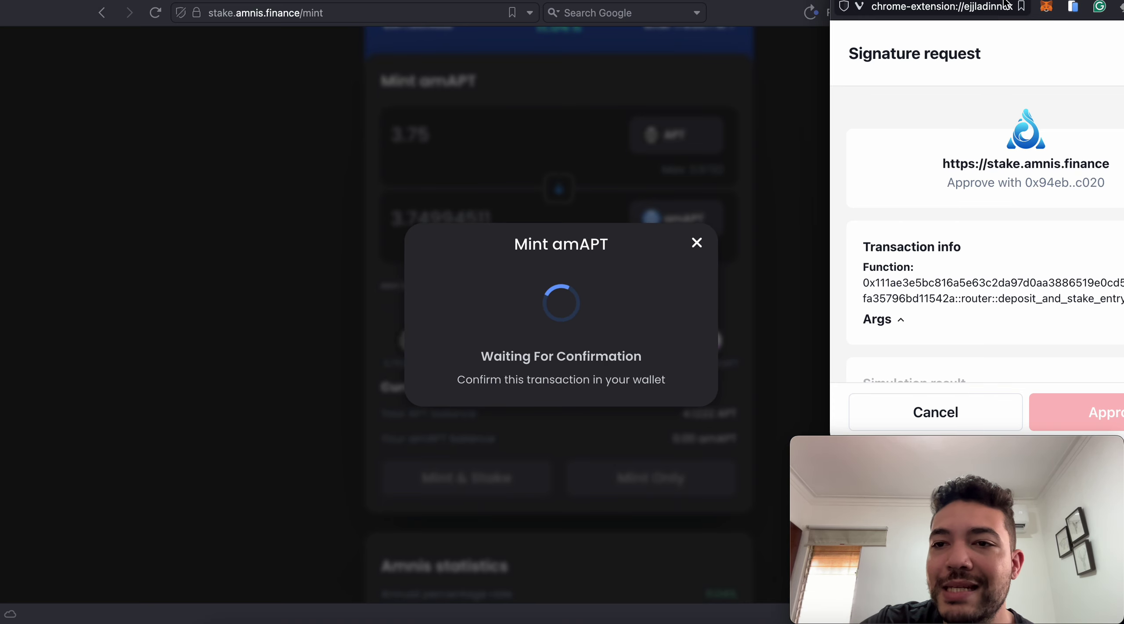
mouse_move(940, 5)
mouse_down()
mouse_move(220, 72)
mouse_move(130, 67)
mouse_up()
scroll(263, 324, down, 3)
click(316, 494)
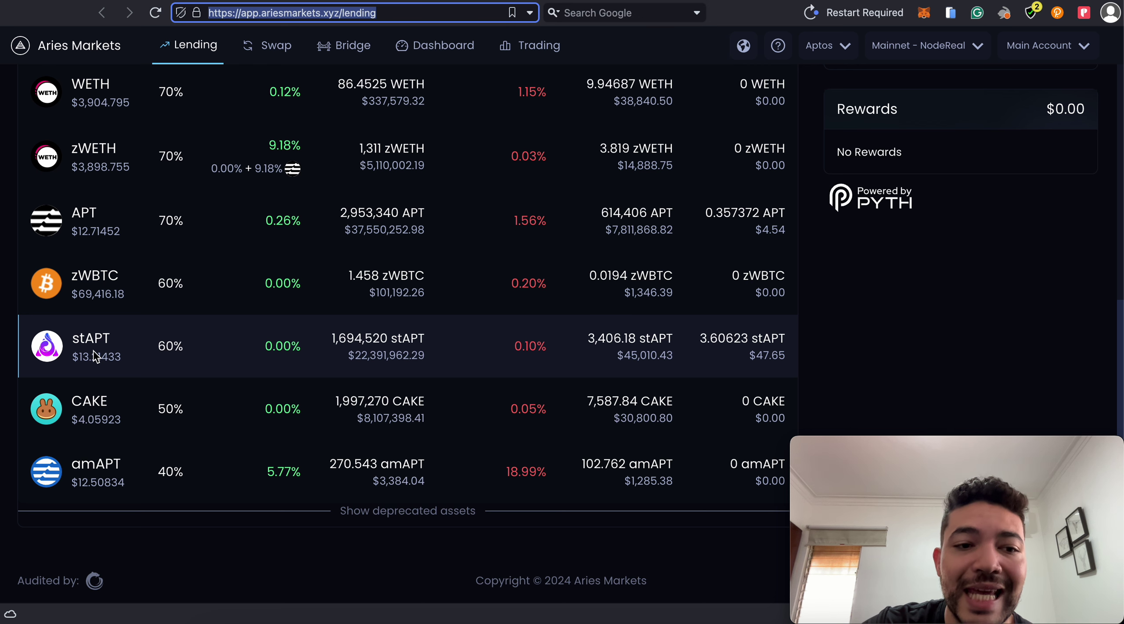
Step: Deposit the maximum 3.606225 stAPT into Aries and approve the deposit in Petra
click(189, 366)
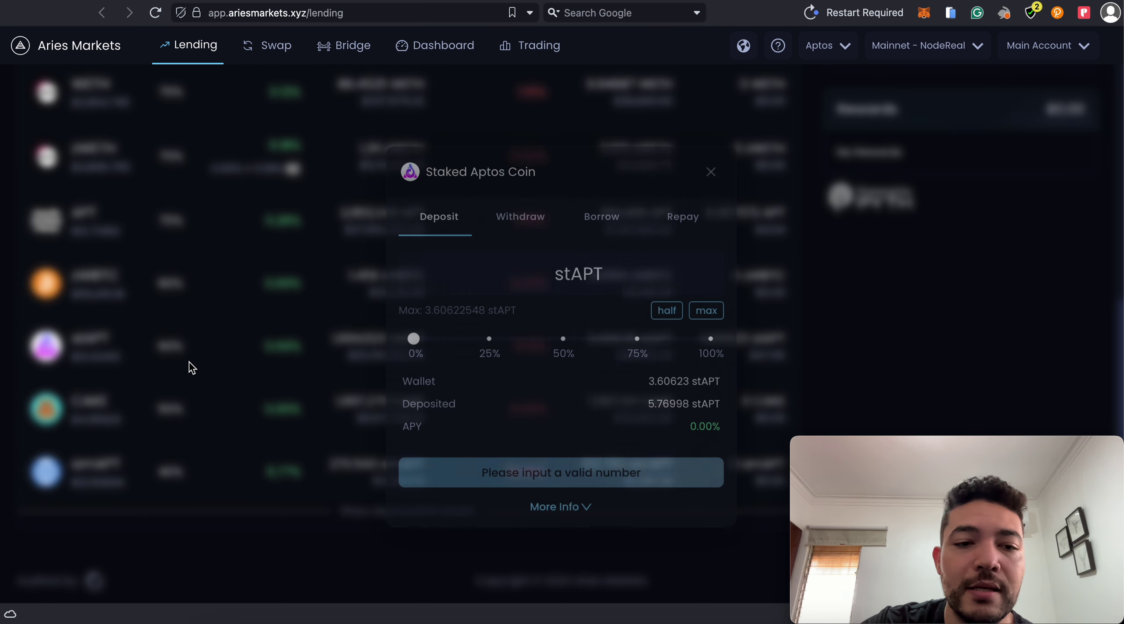
click(716, 308)
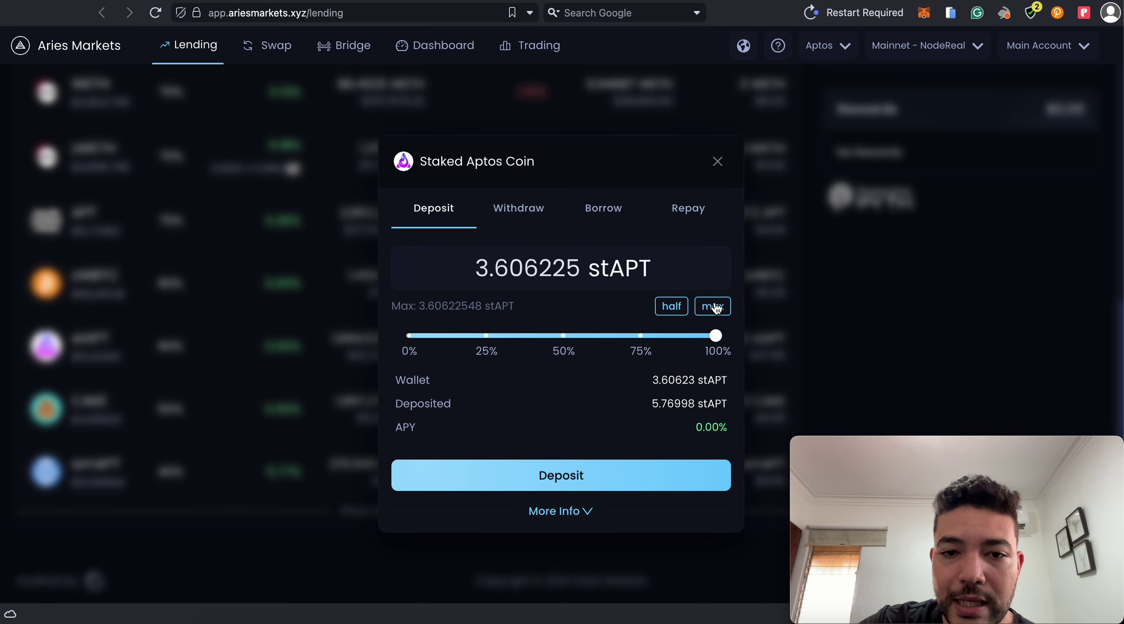
click(602, 480)
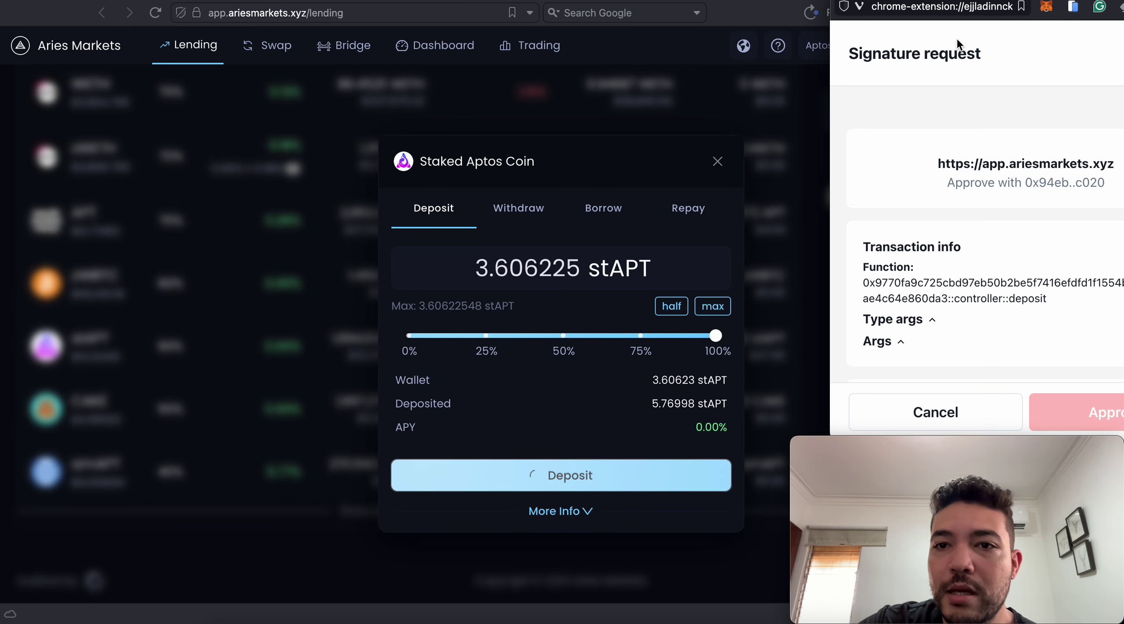
drag(989, 3, 361, 22)
scroll(504, 296, down, 5)
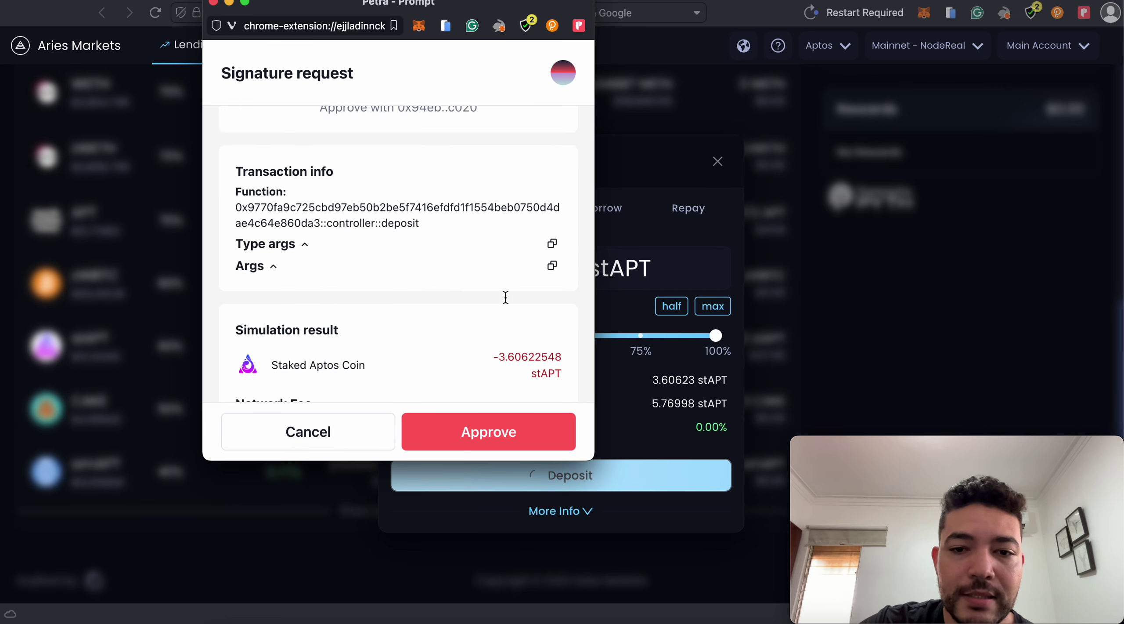
click(506, 425)
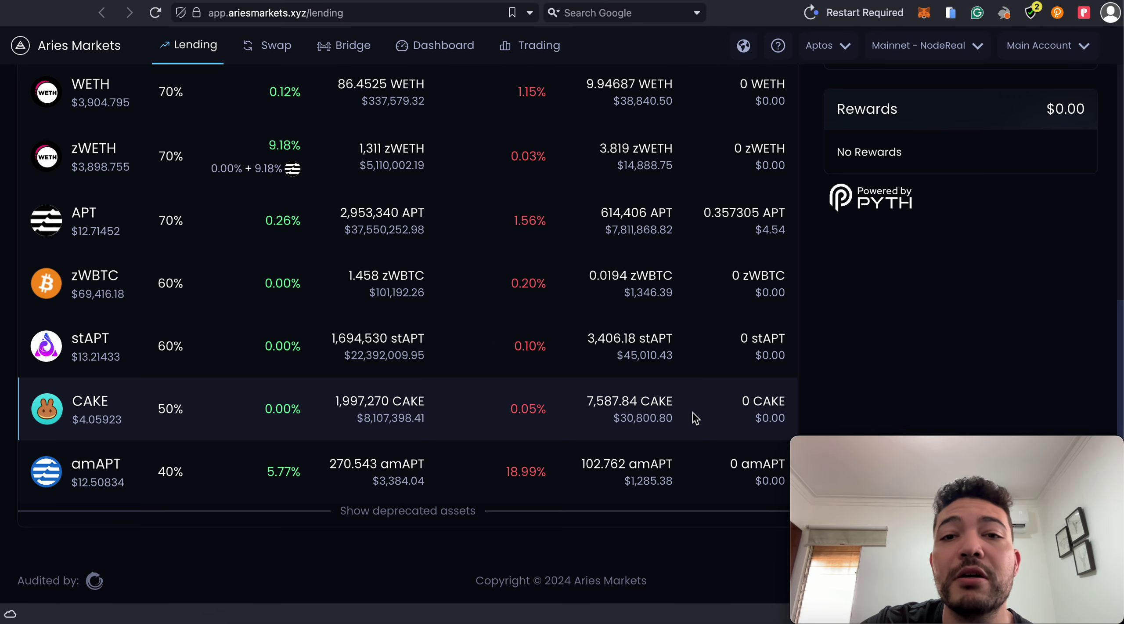
click(658, 5)
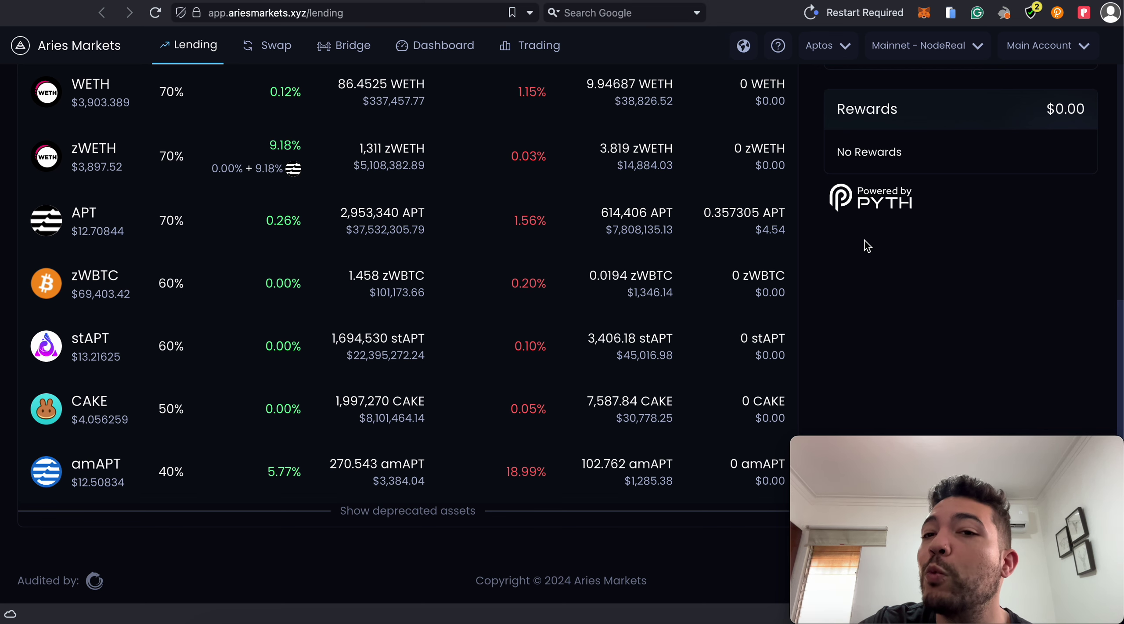
Step: Dismiss the Amnis staking success message and open the Earn > Retroactive airdrop page
click(768, 9)
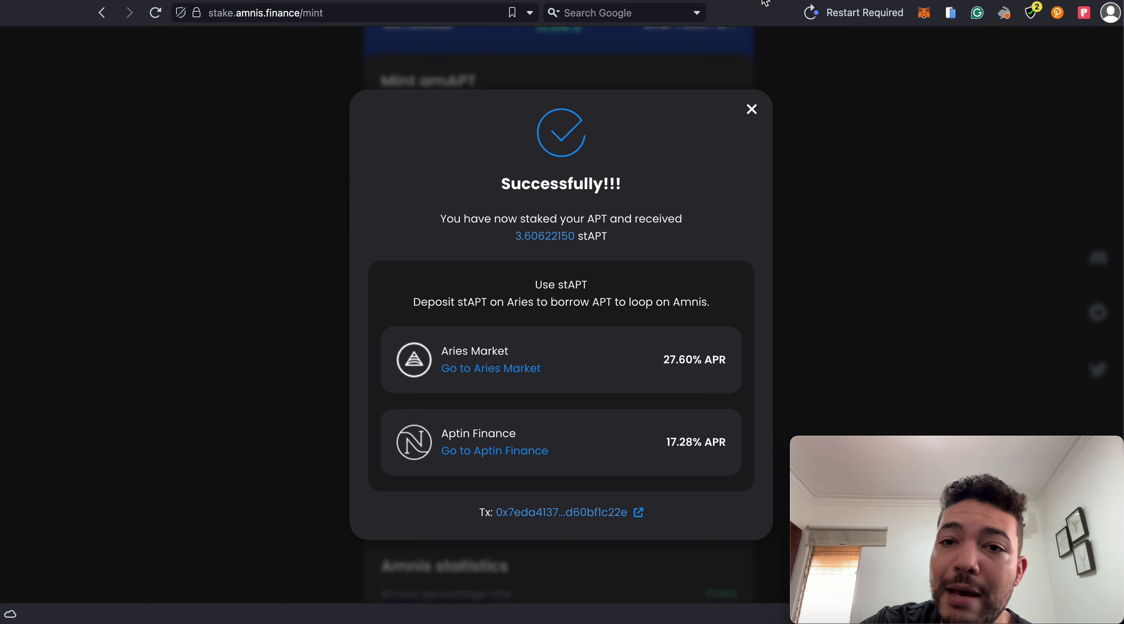
click(751, 108)
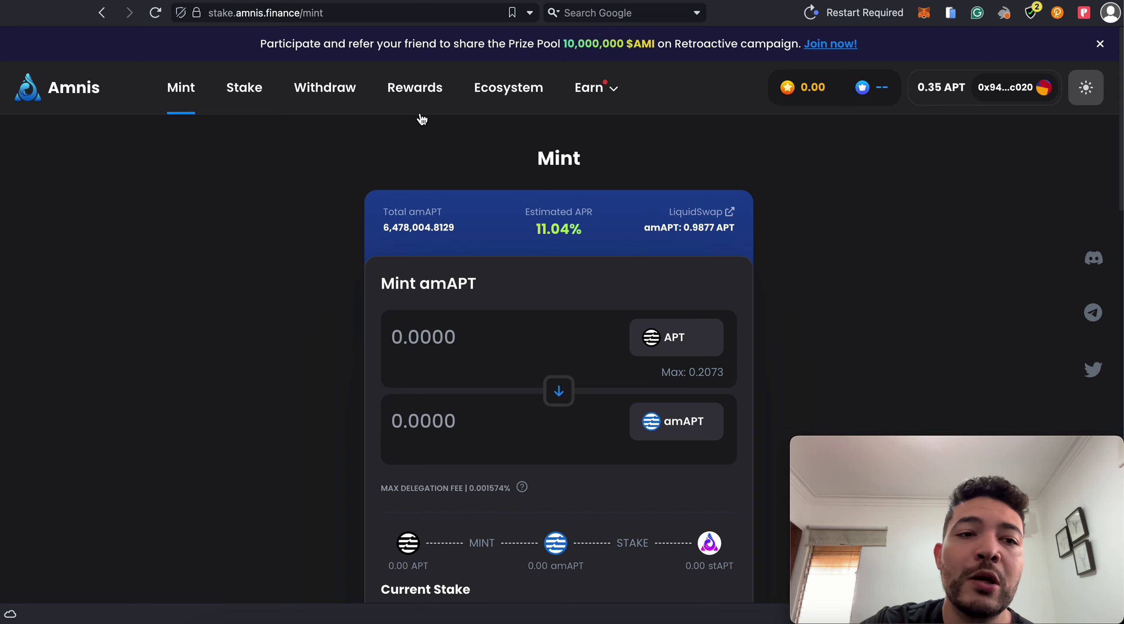
click(613, 89)
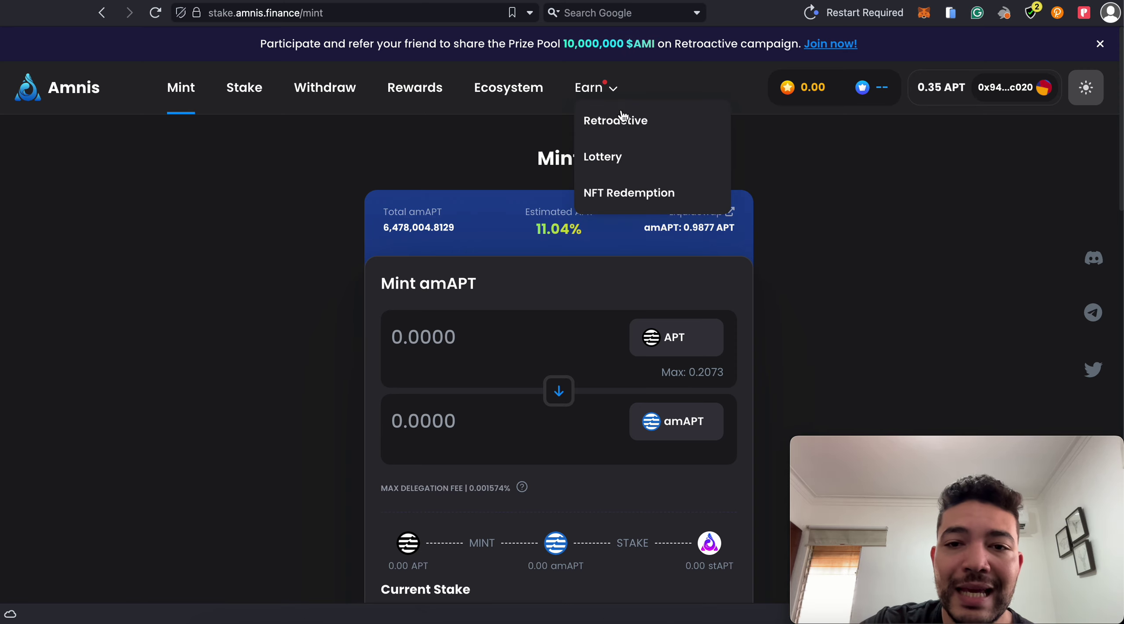
click(612, 128)
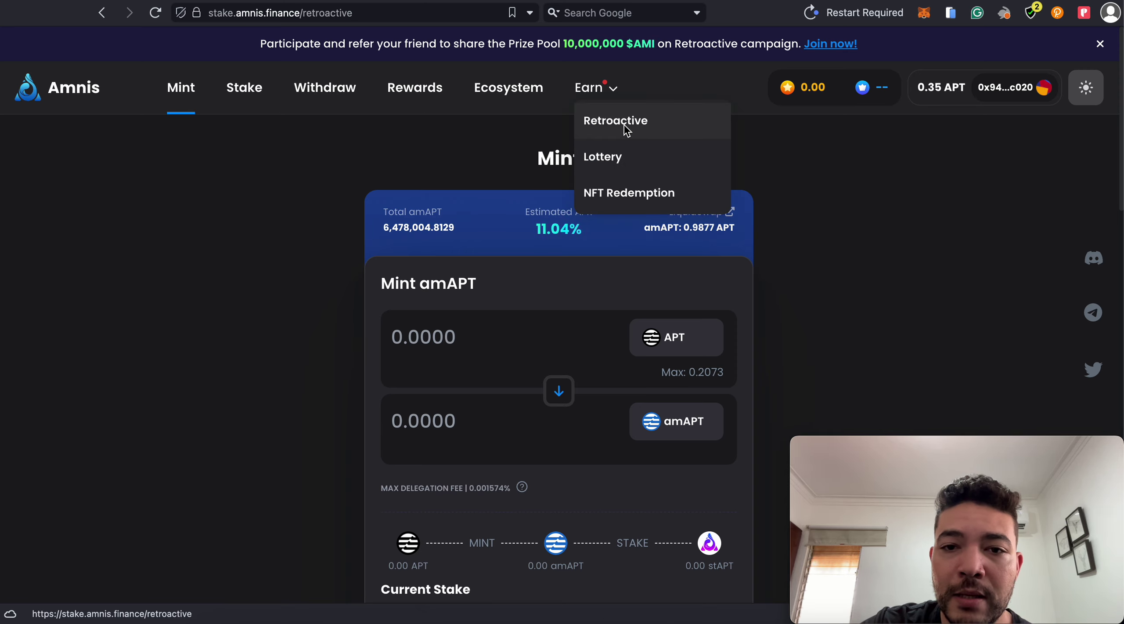
Step: Scroll to the Stake NFT card showing it activated and BOOSTED for a 10% bonus
scroll(715, 246, down, 3)
scroll(725, 273, down, 3)
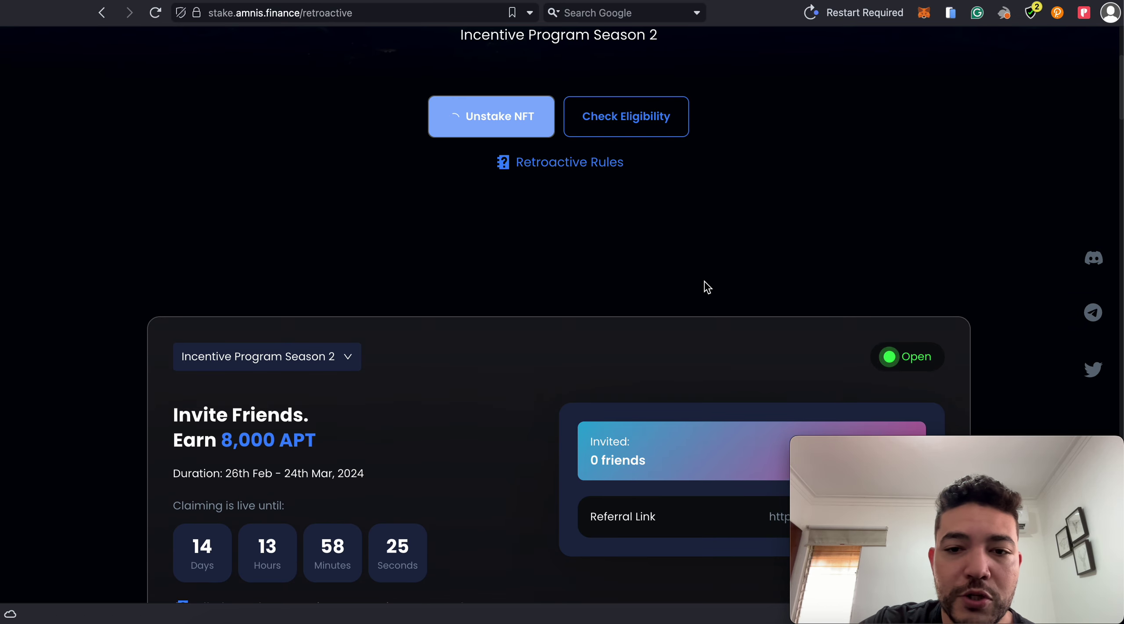
scroll(705, 284, down, 5)
scroll(624, 297, down, 5)
scroll(563, 331, down, 5)
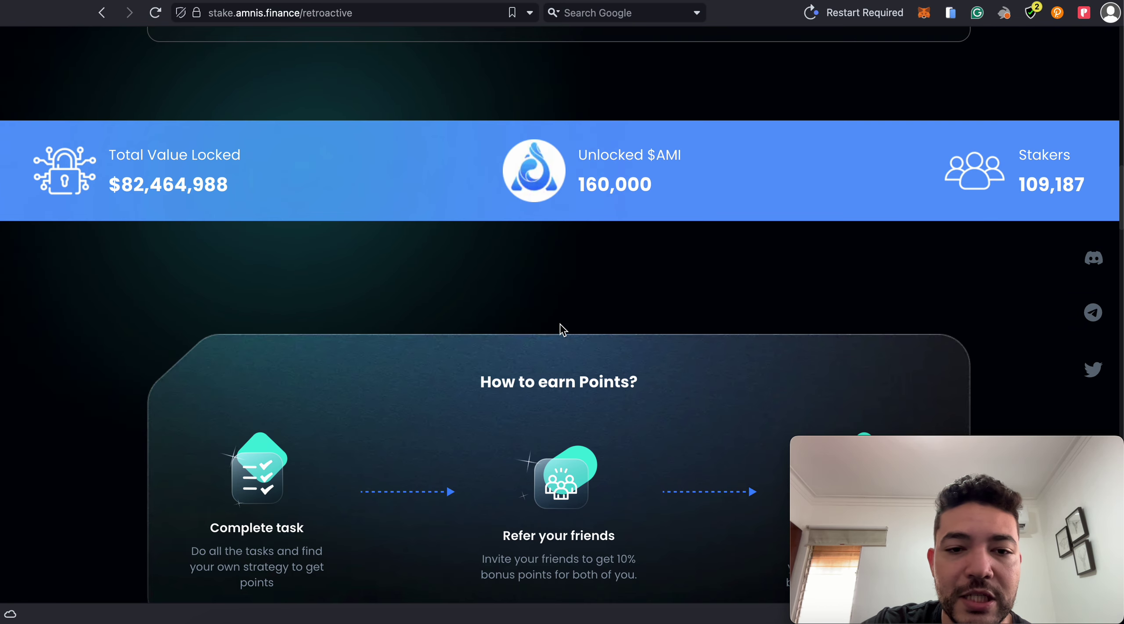
scroll(563, 330, down, 8)
scroll(563, 332, down, 7)
scroll(563, 331, down, 1)
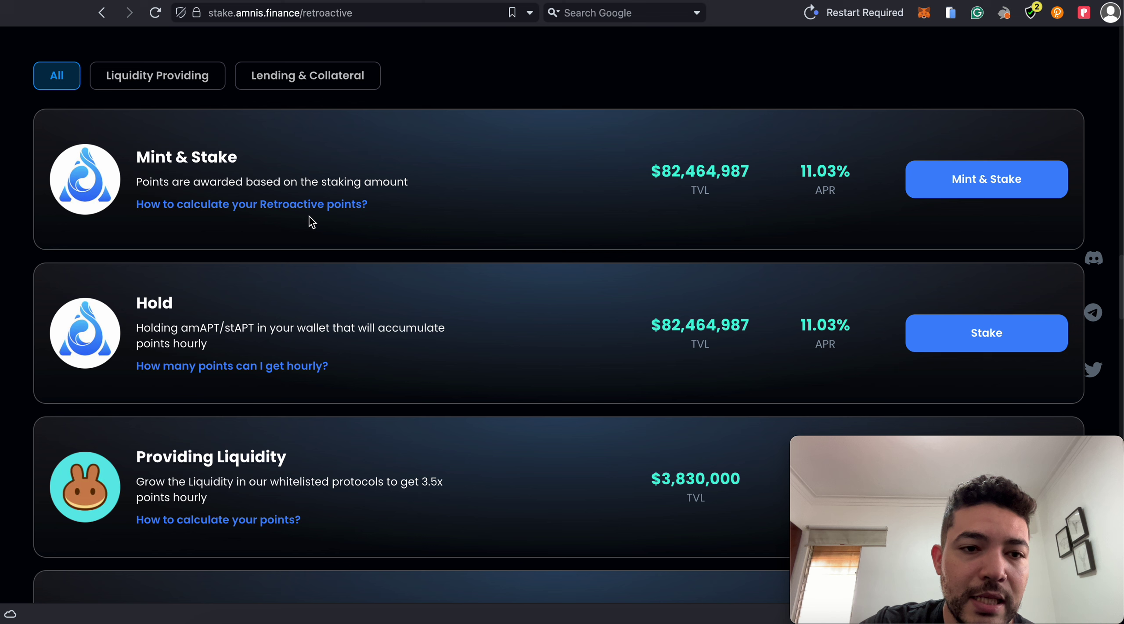
scroll(596, 216, down, 1)
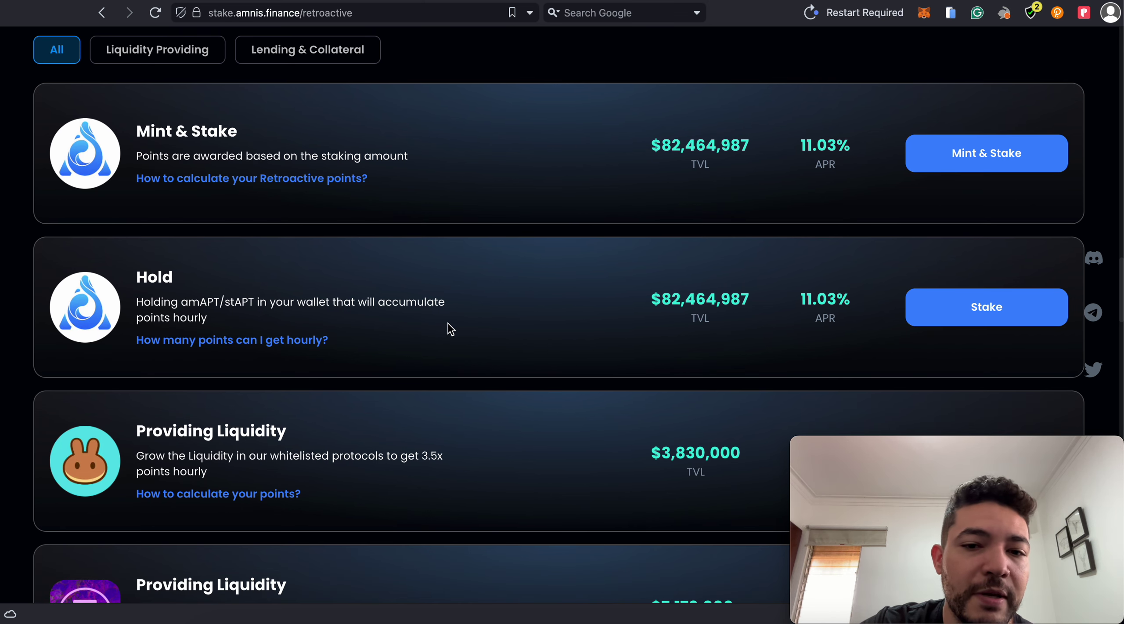
scroll(450, 328, down, 3)
scroll(466, 329, down, 5)
scroll(534, 409, down, 2)
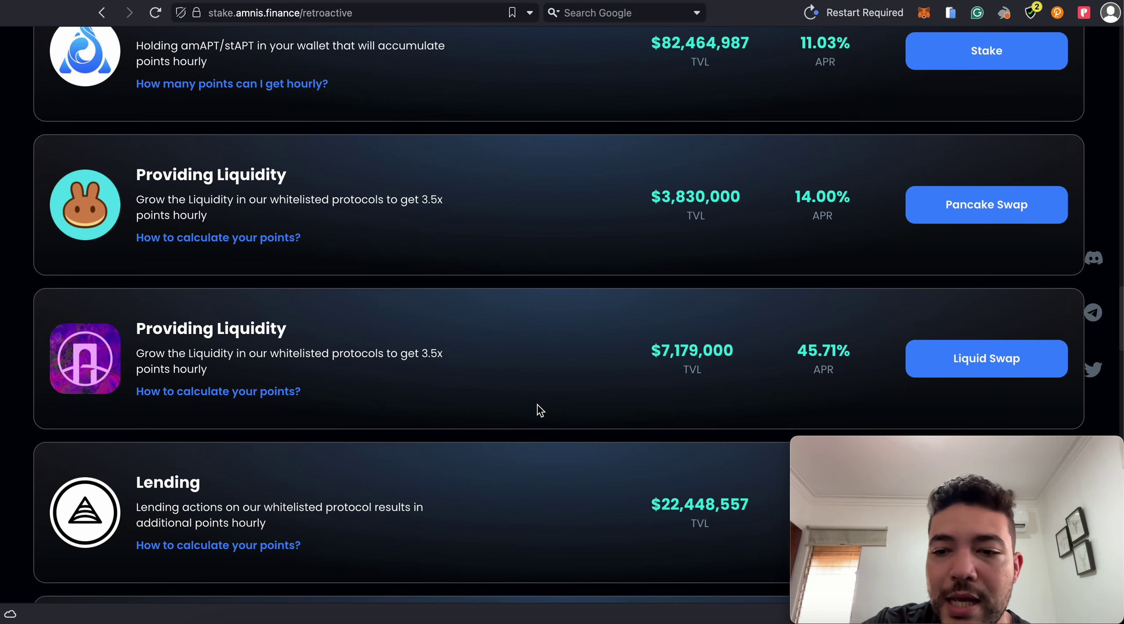
scroll(547, 404, down, 1)
scroll(560, 378, down, 2)
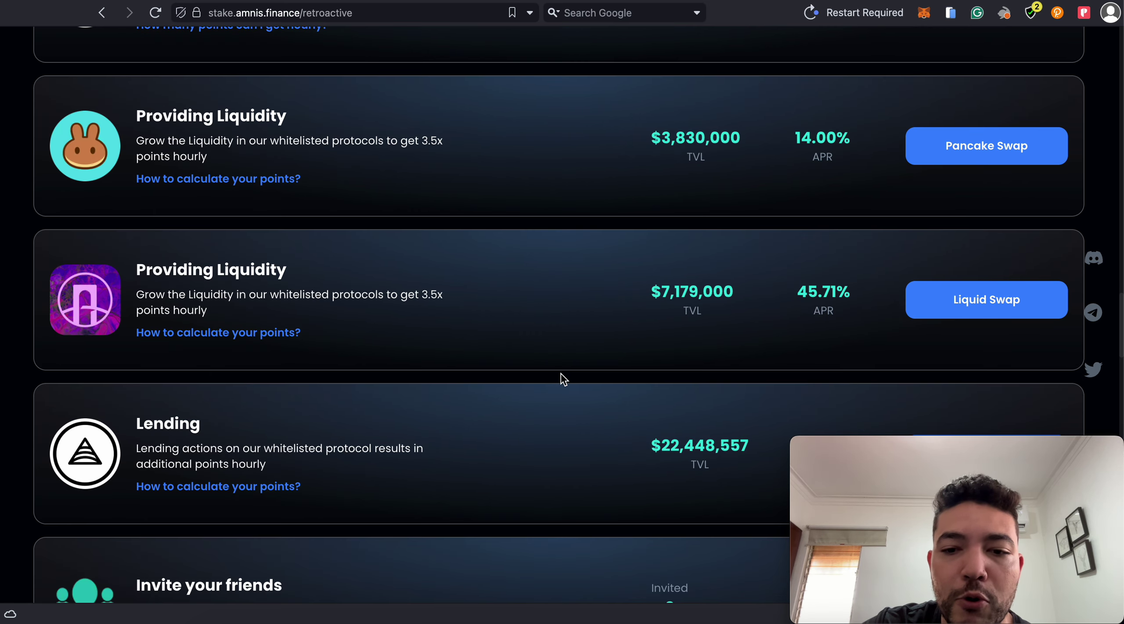
scroll(562, 378, up, 4)
scroll(562, 374, up, 15)
scroll(653, 370, up, 5)
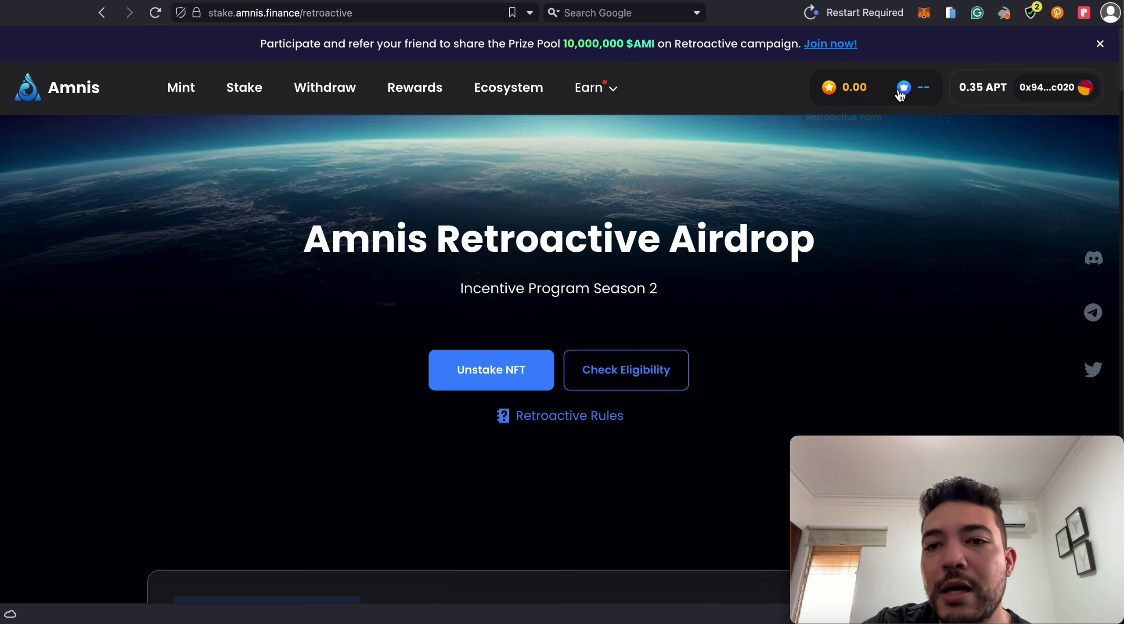
scroll(615, 334, down, 1)
scroll(637, 364, down, 10)
scroll(641, 366, down, 8)
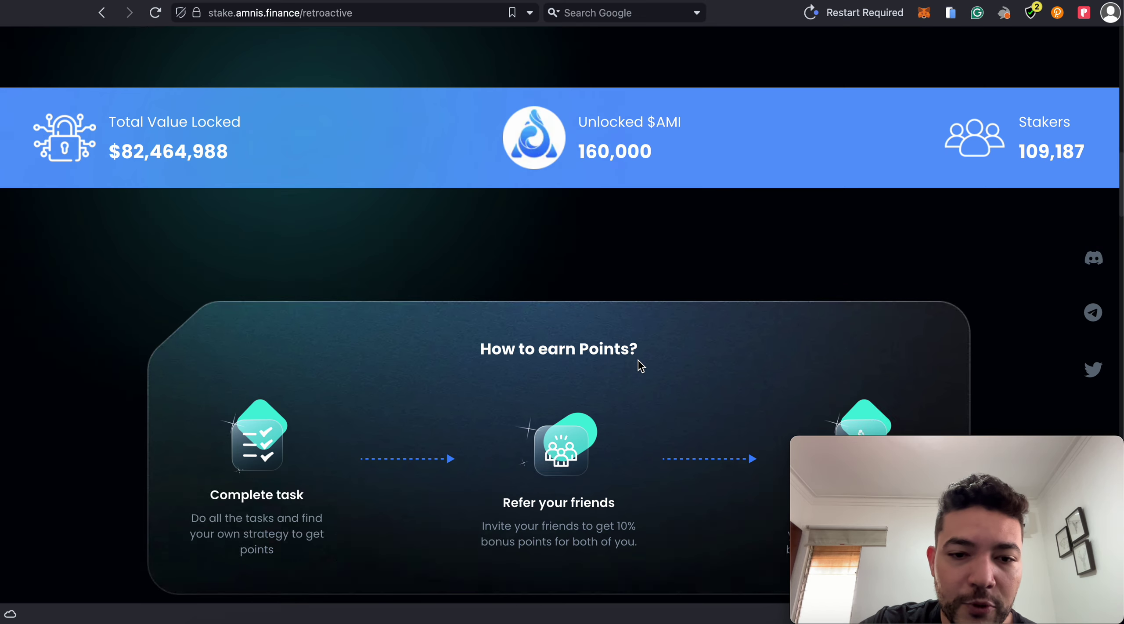
scroll(641, 365, down, 10)
scroll(642, 366, down, 8)
scroll(641, 366, down, 5)
scroll(642, 366, down, 7)
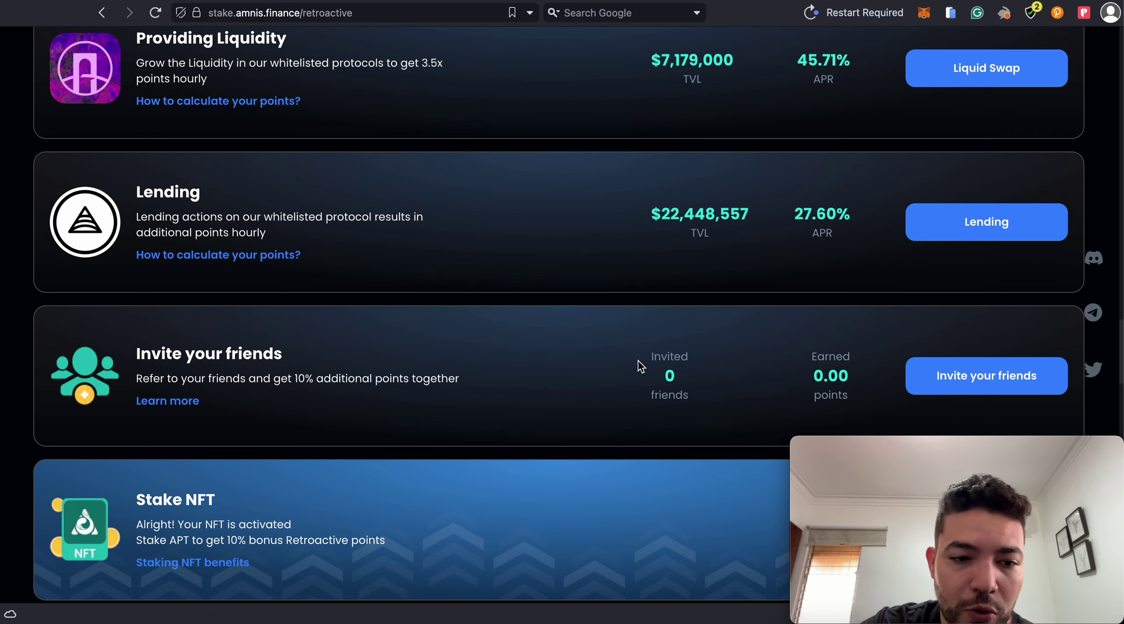
scroll(639, 366, down, 2)
scroll(638, 367, down, 4)
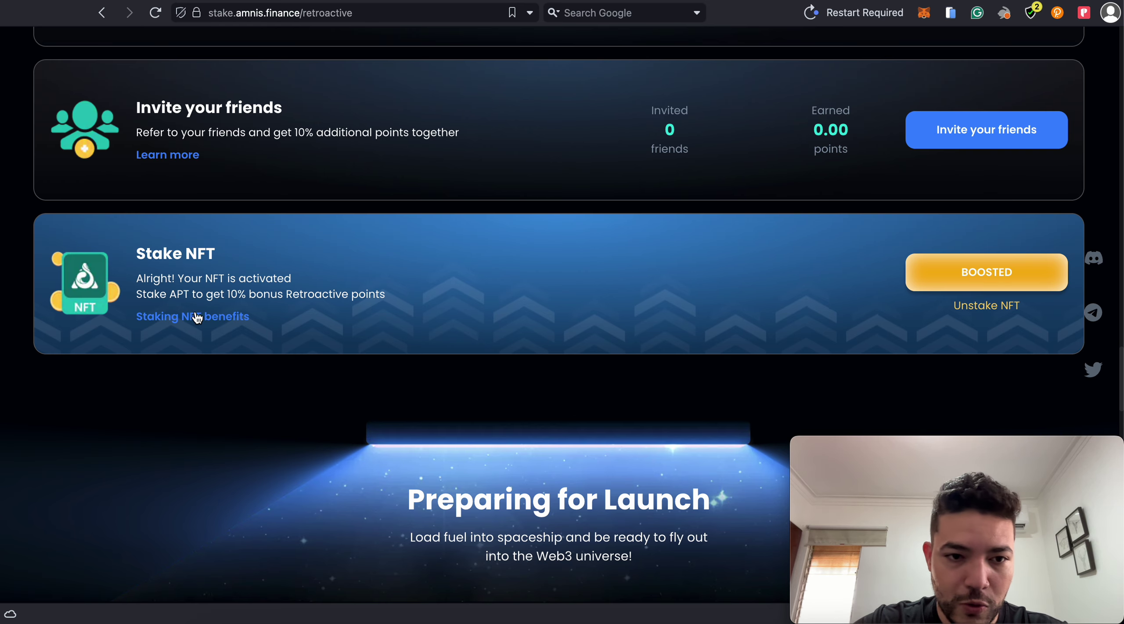
Step: Load wapal.io in a new tab with Petra Wallet connected
key(ctrl+t)
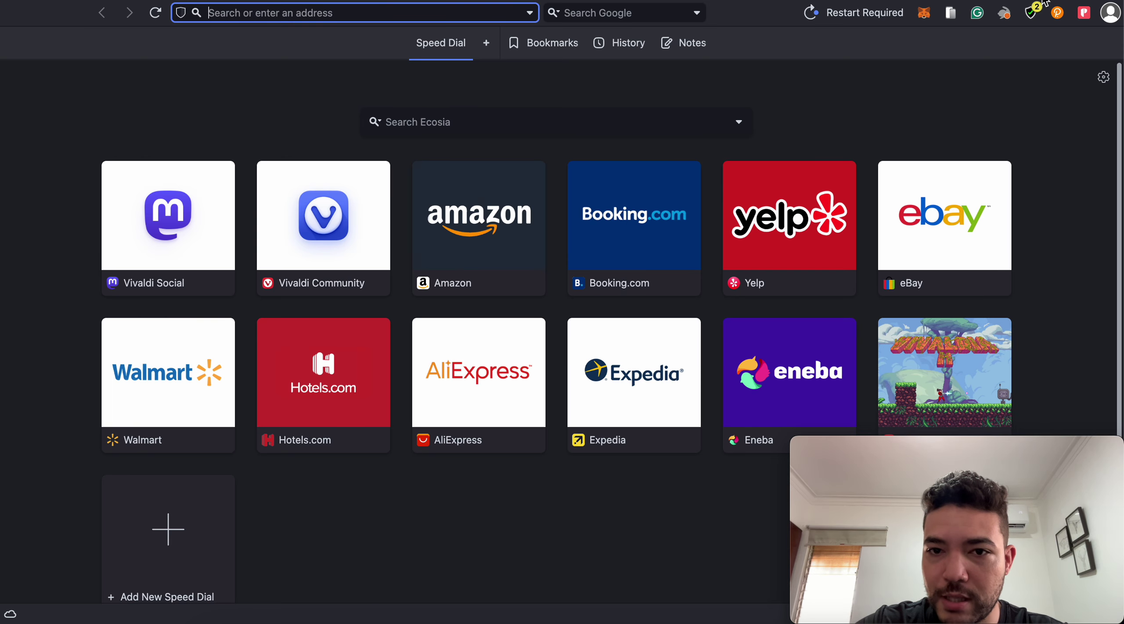
text(wa)
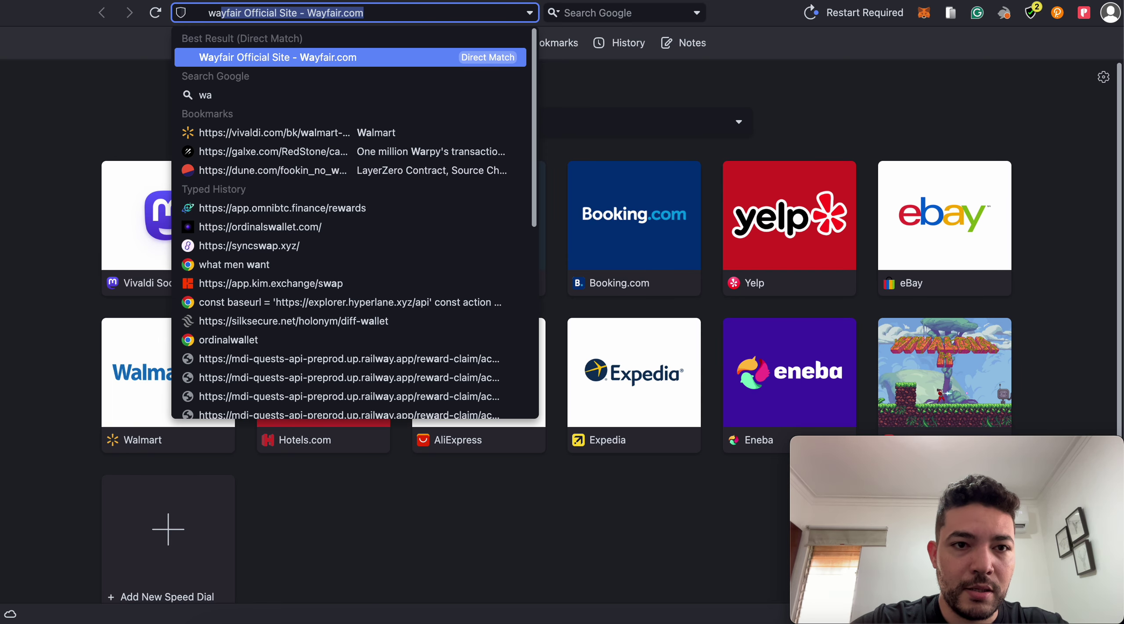
text(pal)
key(Return)
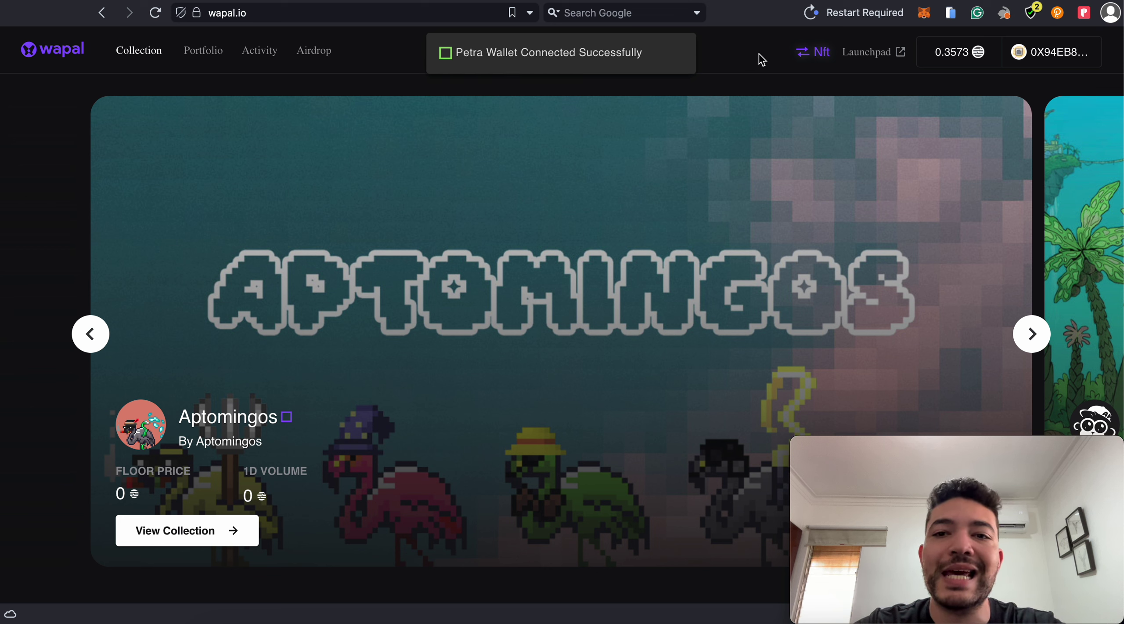
click(728, 50)
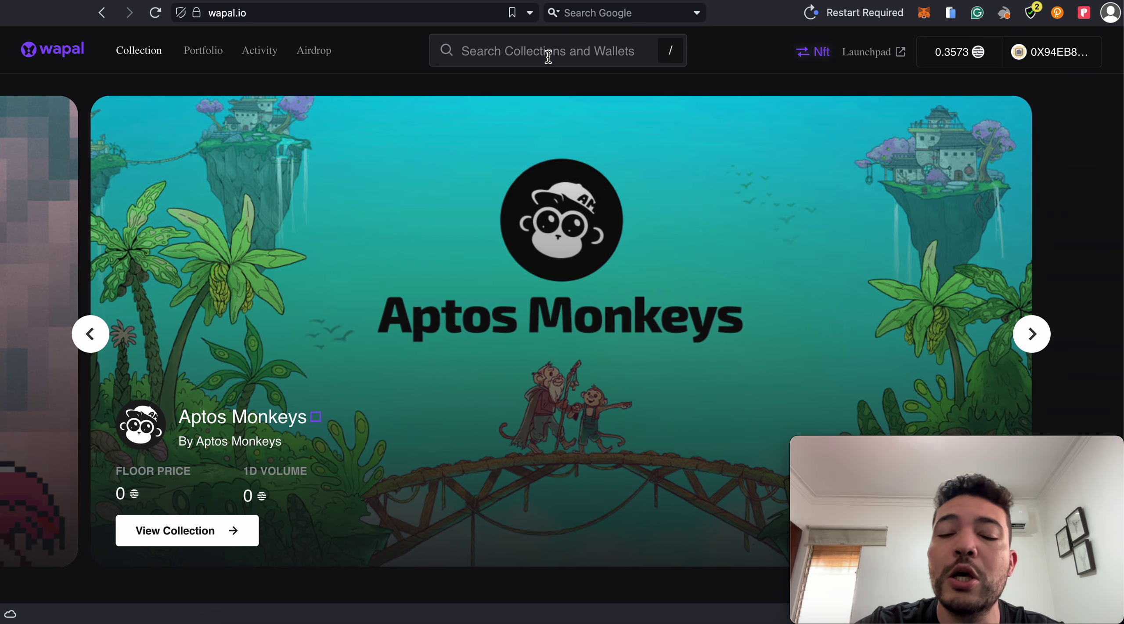
Step: Search Wapal for 'amnis' and pick the Amnis Retroactive Booster Card collection
text(amni)
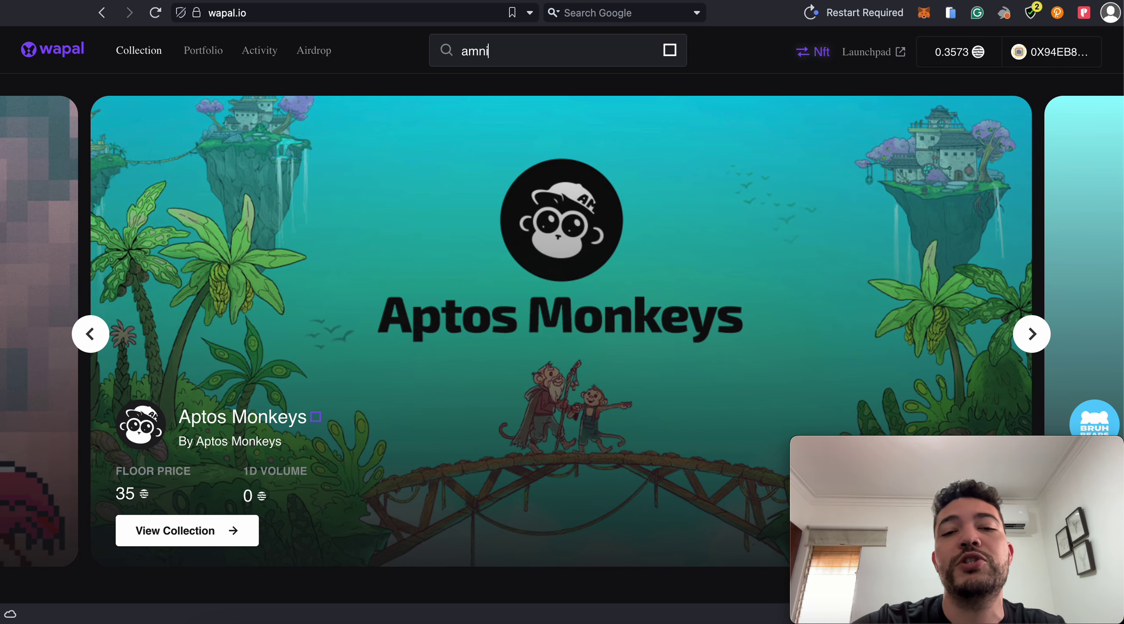
text(s)
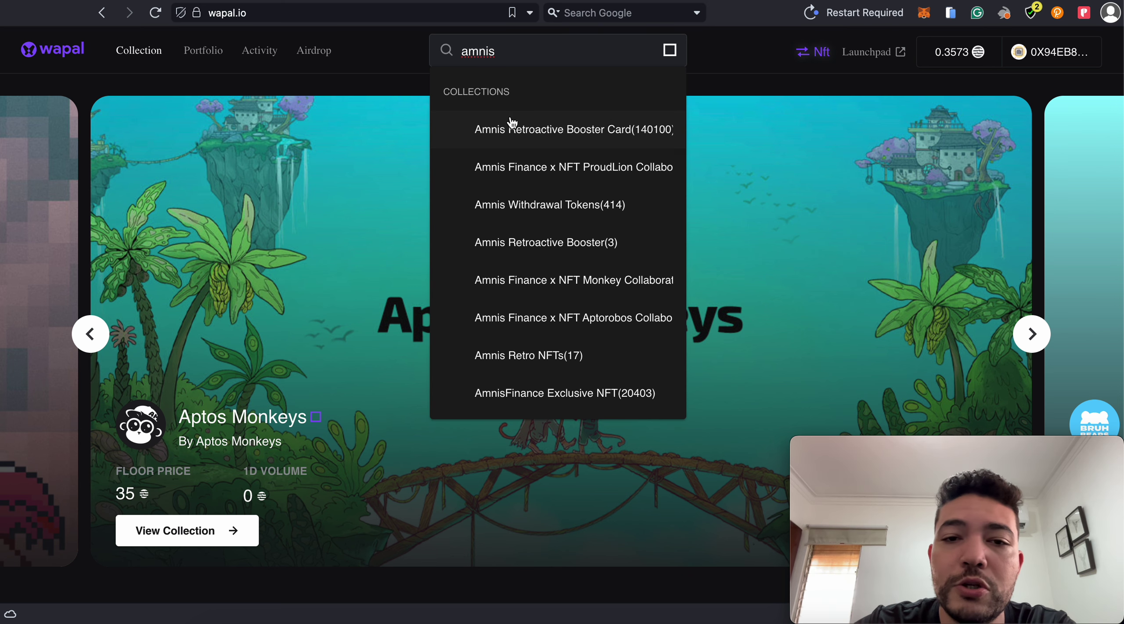
click(514, 127)
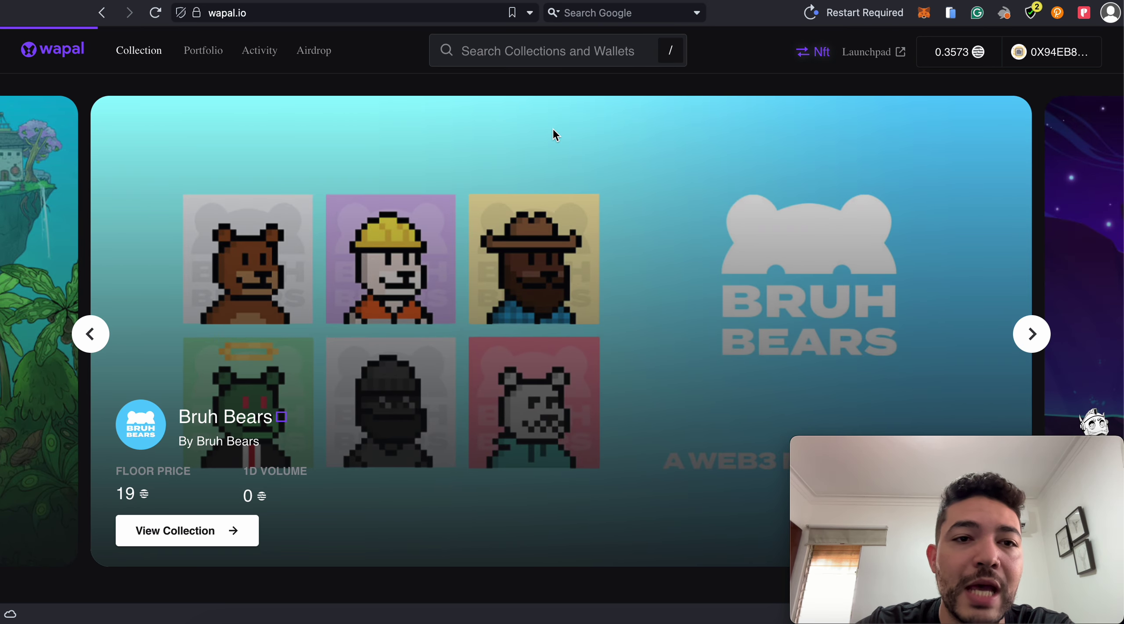